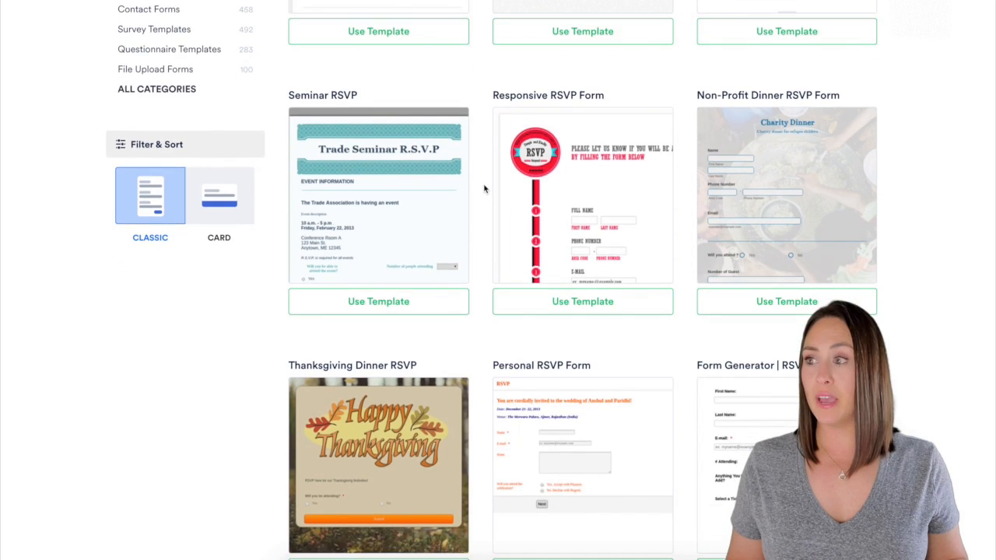
- Show all template categories and open RSVP Forms, which holds 62 templates
scroll(483, 188, "up", 5)
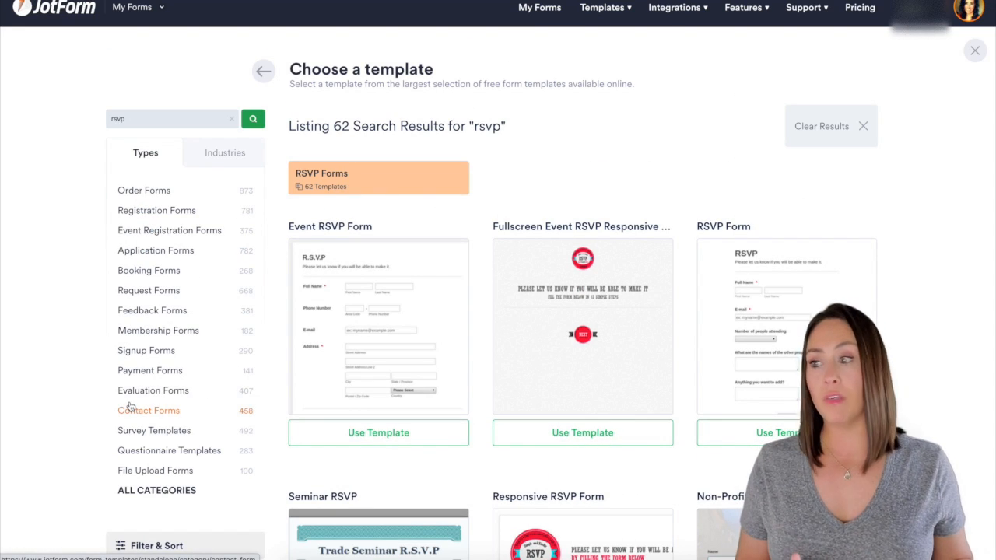
left_click(171, 492)
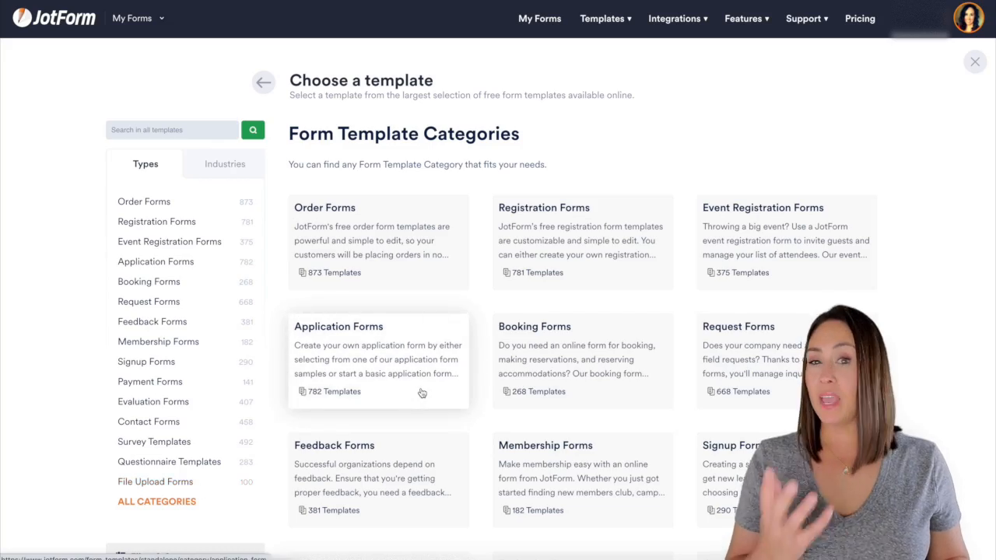
scroll(421, 395, "down", 6)
scroll(420, 394, "down", 14)
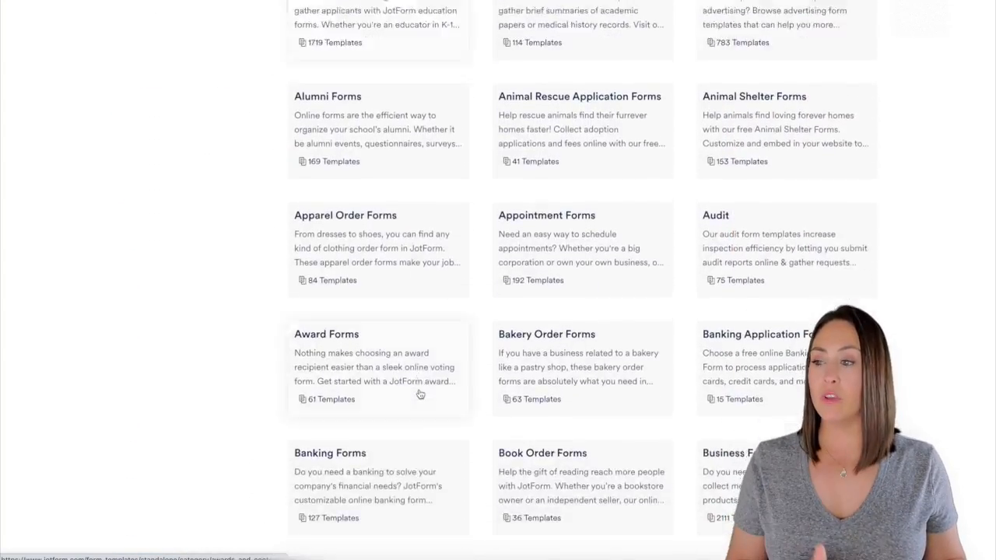
scroll(420, 395, "down", 15)
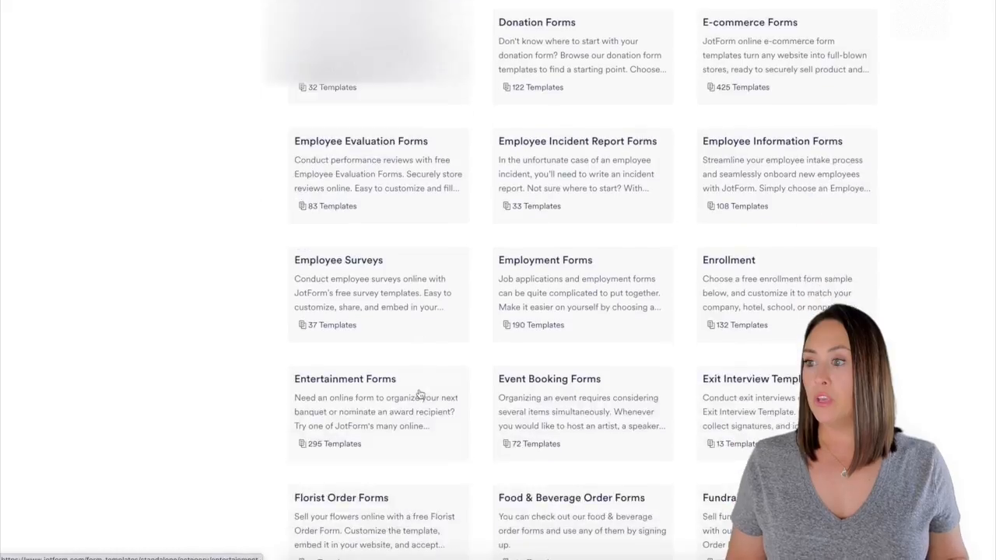
scroll(420, 393, "down", 14)
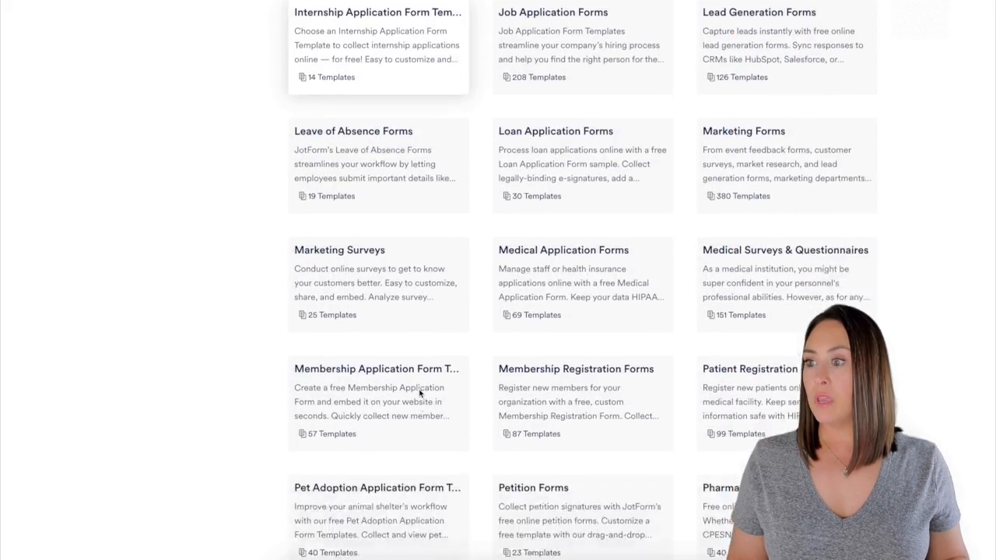
scroll(419, 393, "down", 5)
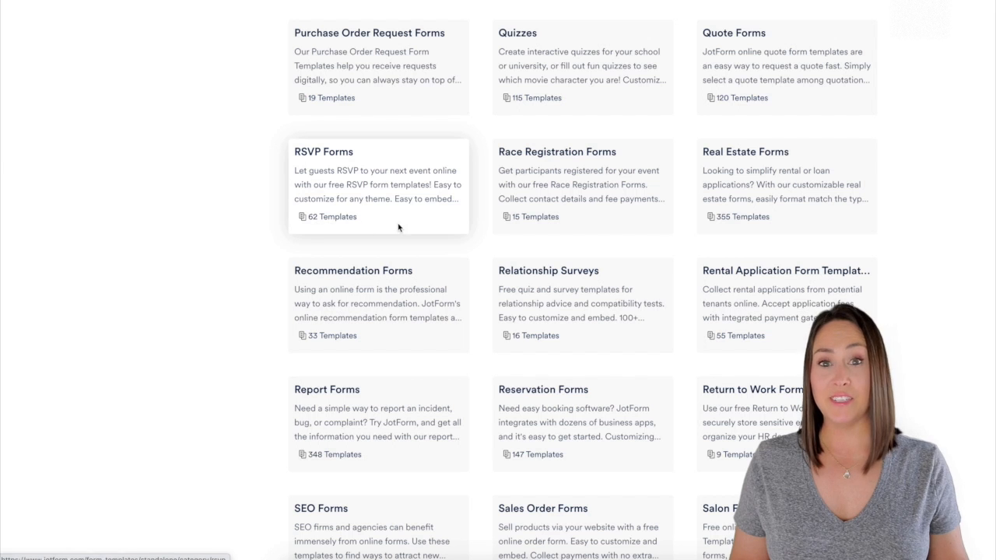
left_click(397, 171)
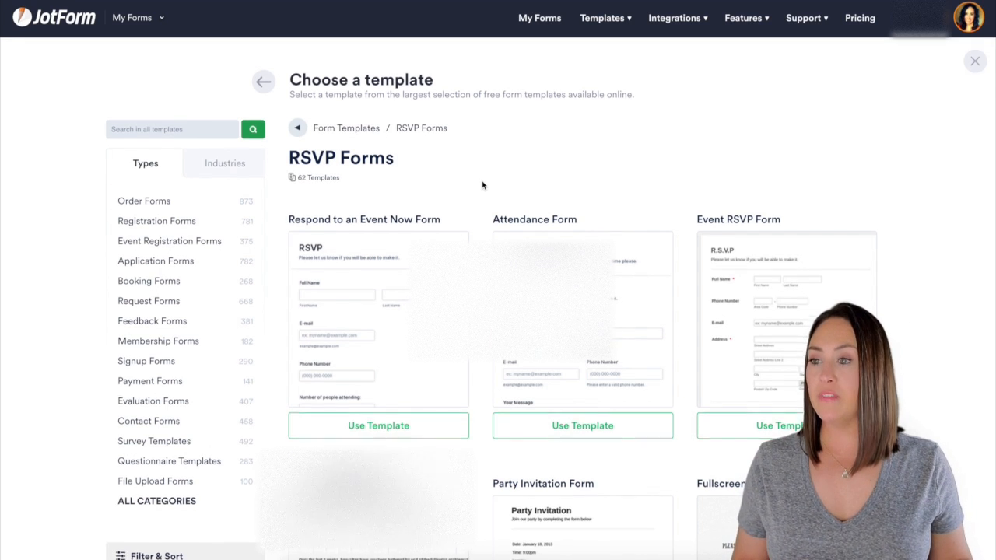
- Browse the RSVP Forms templates and load more with See More Templates
scroll(476, 184, "down", 2)
scroll(470, 261, "down", 2)
scroll(471, 260, "down", 2)
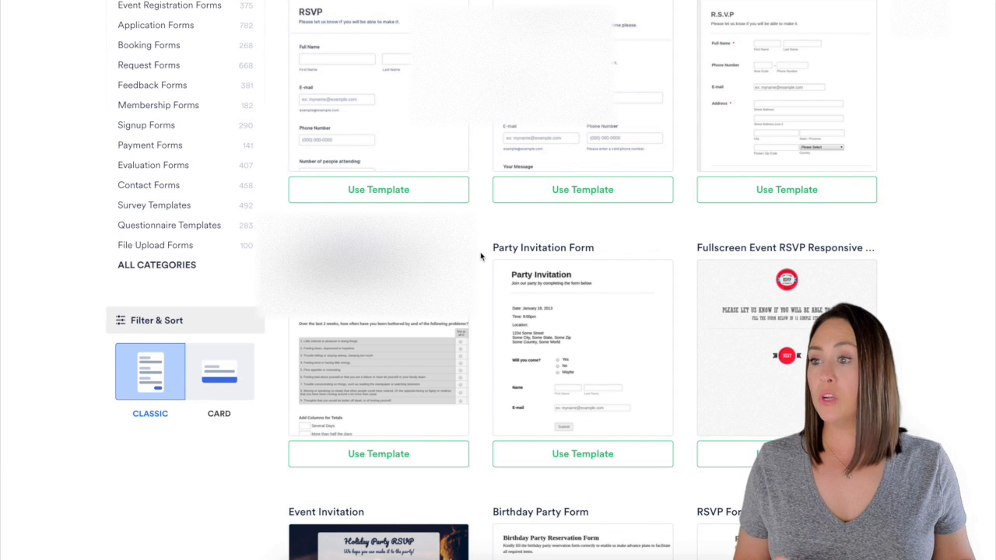
scroll(481, 257, "down", 6)
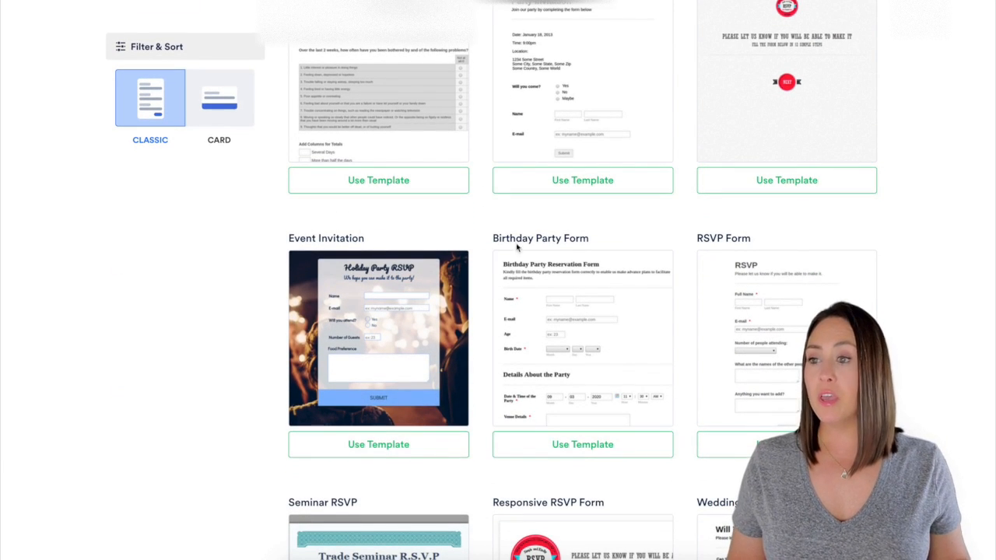
scroll(469, 260, "down", 12)
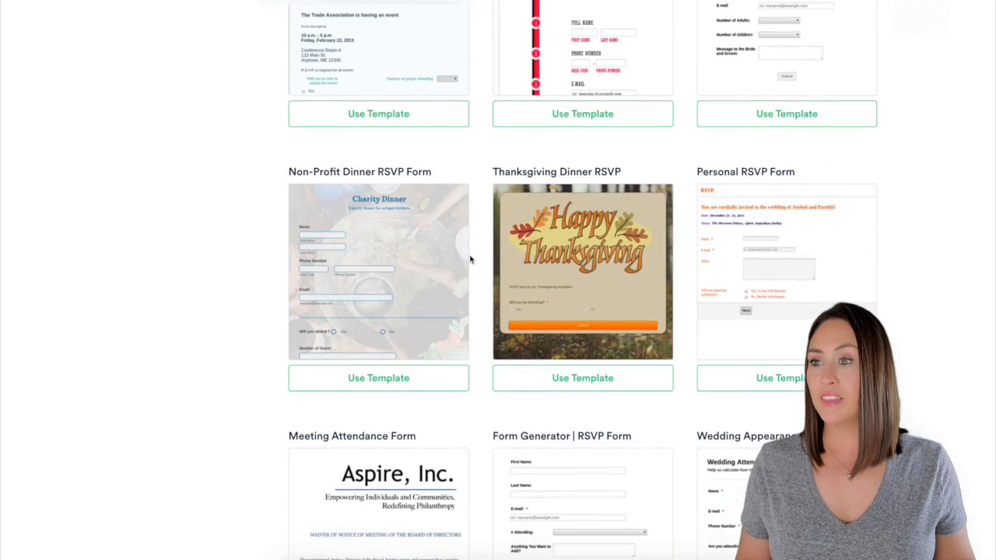
scroll(470, 259, "down", 7)
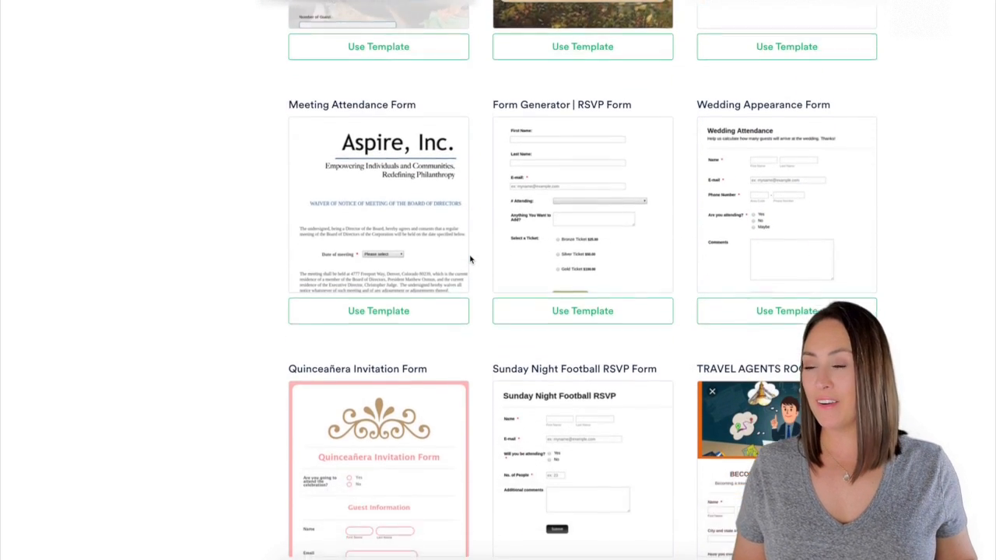
scroll(470, 259, "down", 2)
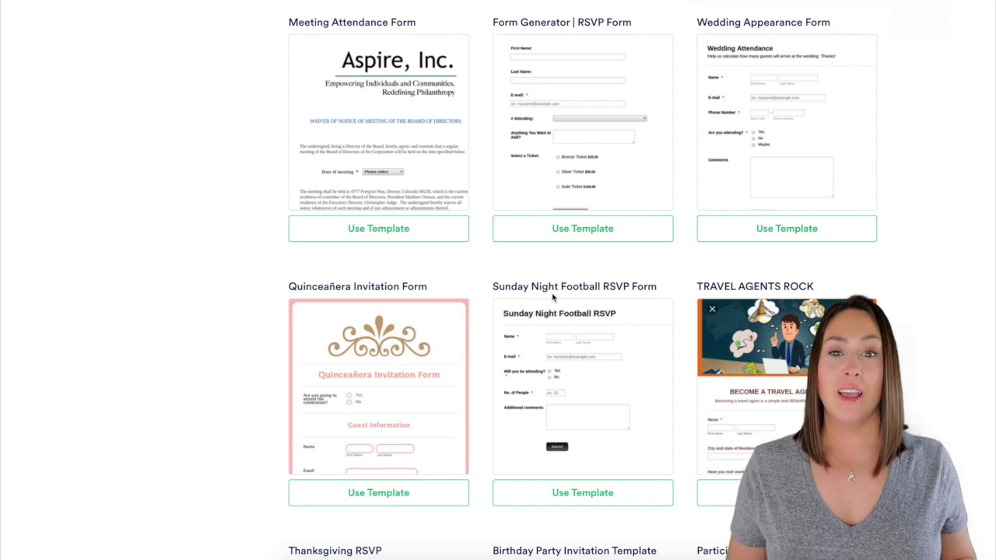
scroll(484, 294, "down", 5)
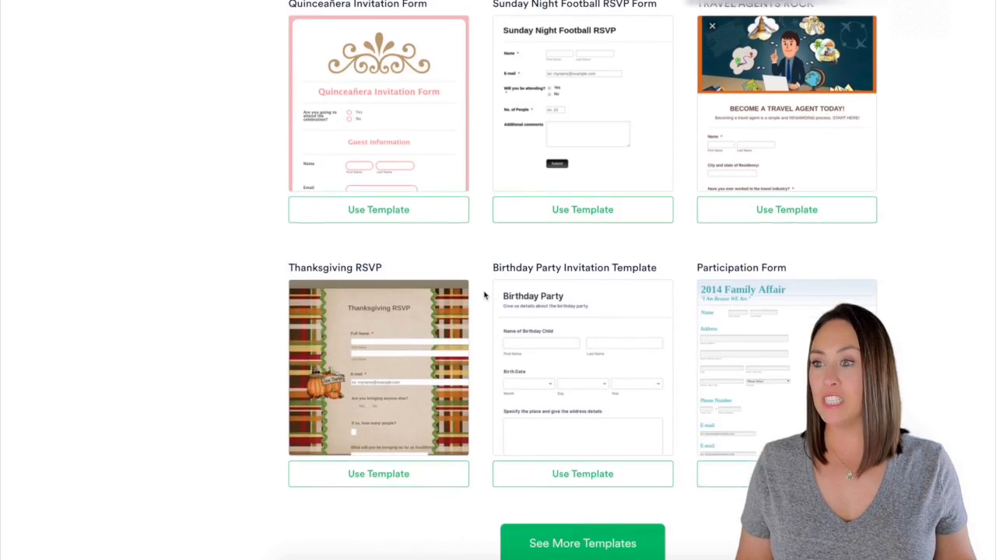
scroll(482, 226, "up", 3)
scroll(482, 226, "down", 3)
scroll(482, 226, "down", 1)
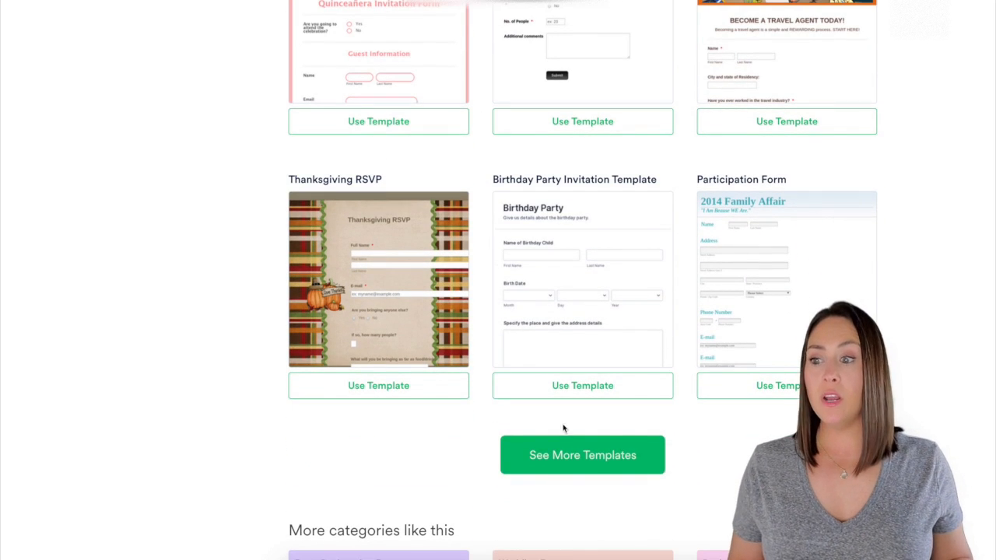
left_click(603, 456)
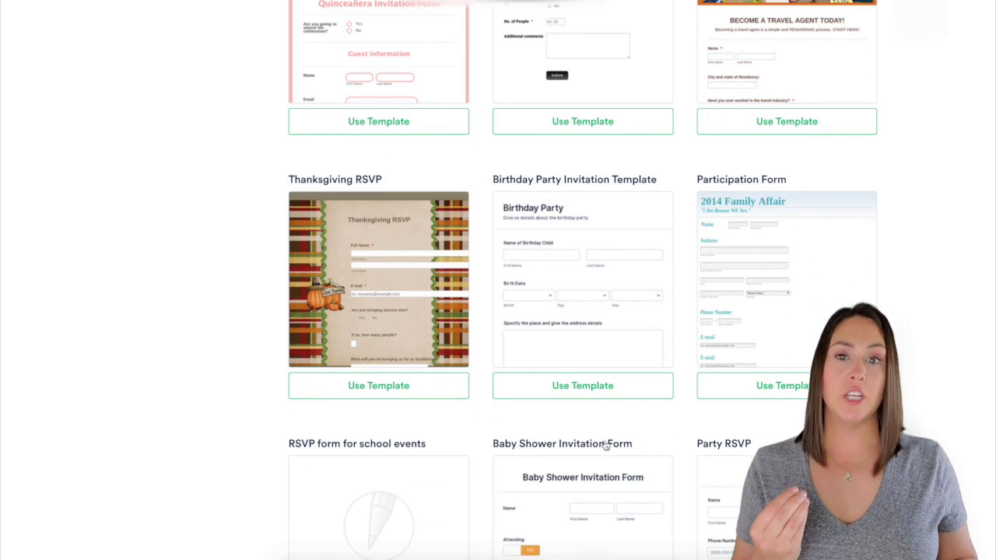
- Return to the Create a Form page offering Start From Scratch, Use Template and Import Form
scroll(580, 358, "down", 5)
scroll(574, 363, "down", 1)
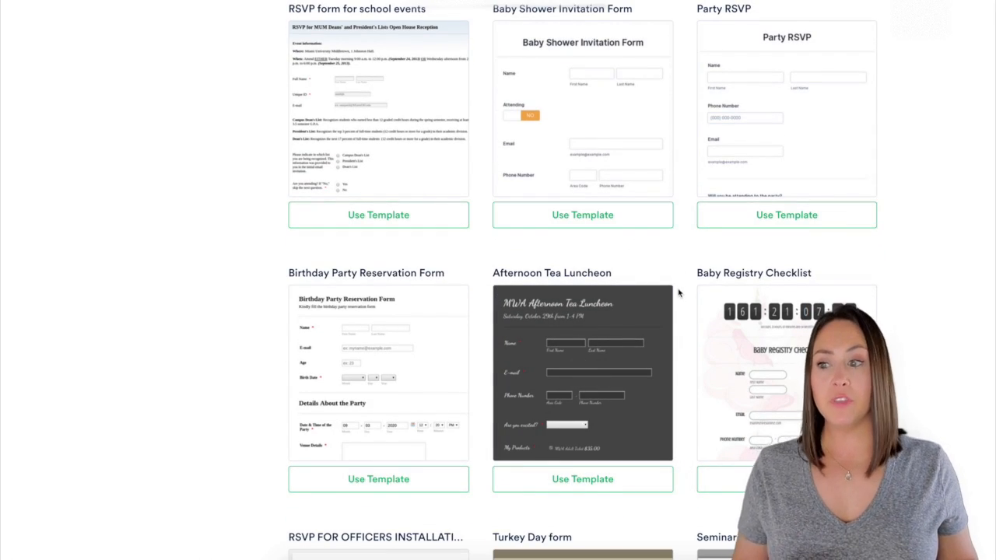
scroll(680, 296, "up", 10)
scroll(679, 299, "up", 15)
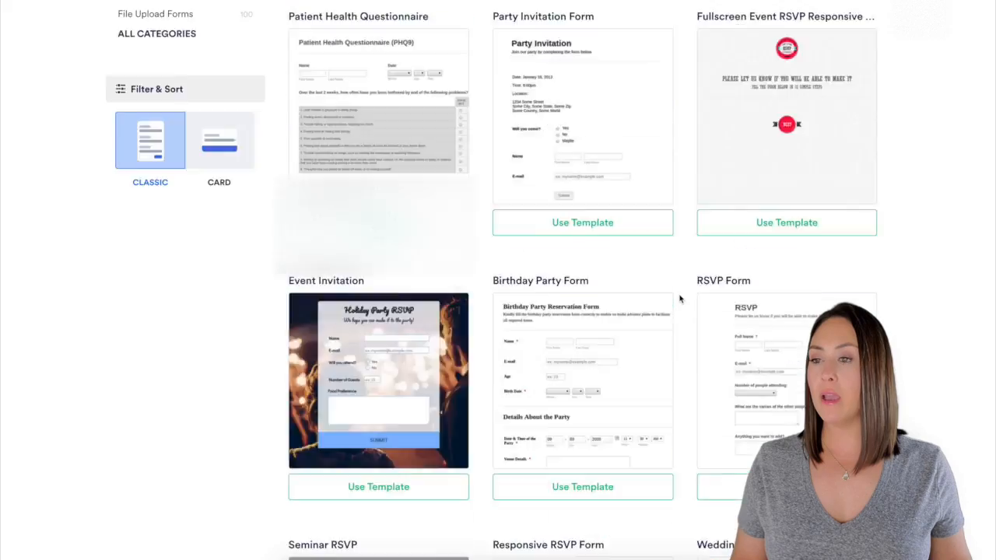
left_click(262, 87)
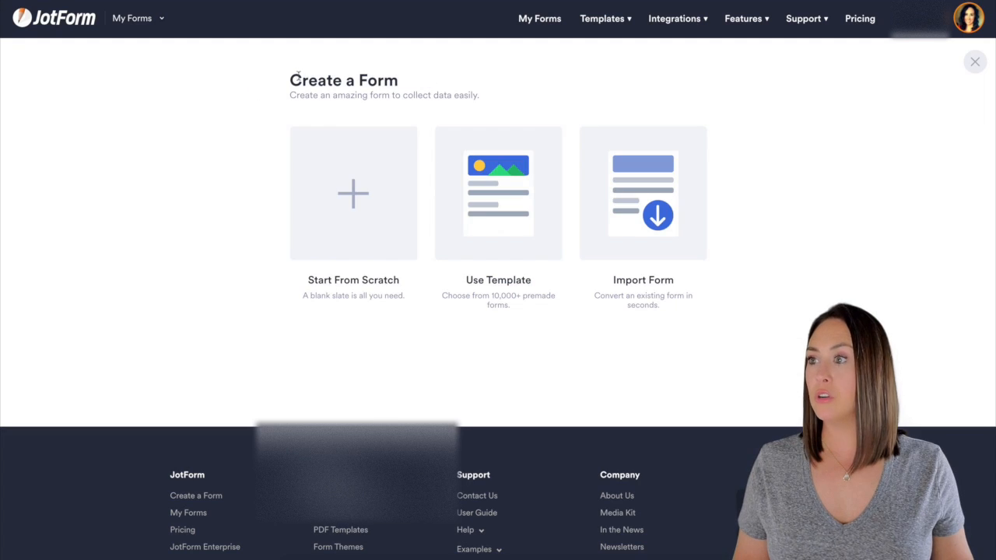
- Start a blank form from scratch using the Classic Form layout
left_click(353, 194)
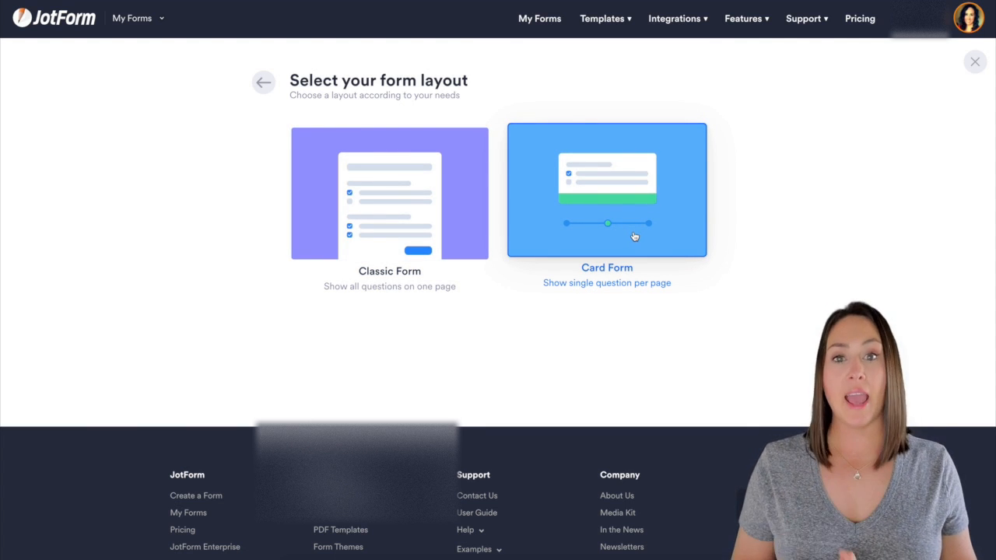
left_click(366, 198)
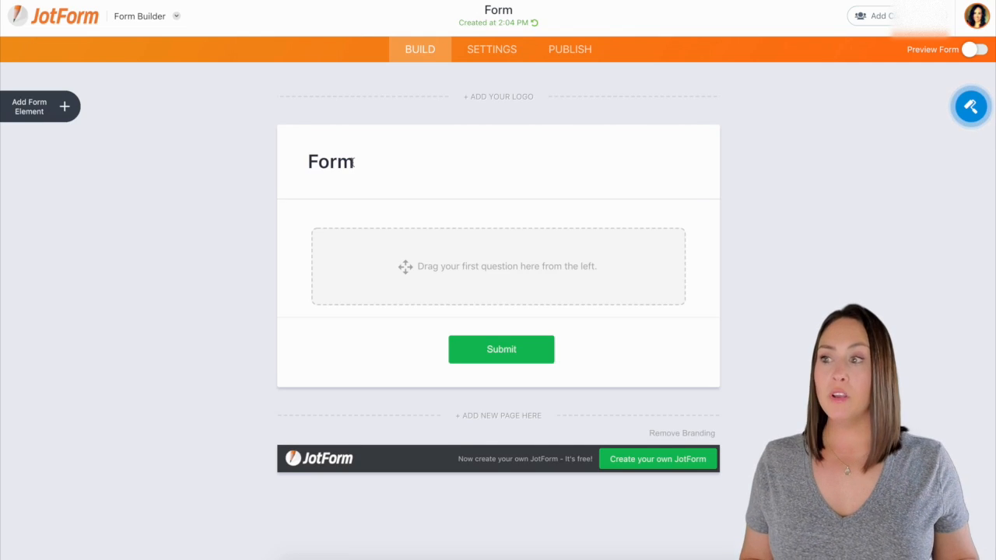
- Rename the form's title from Form to Summer Retreat
left_click(355, 162)
double_click(333, 161)
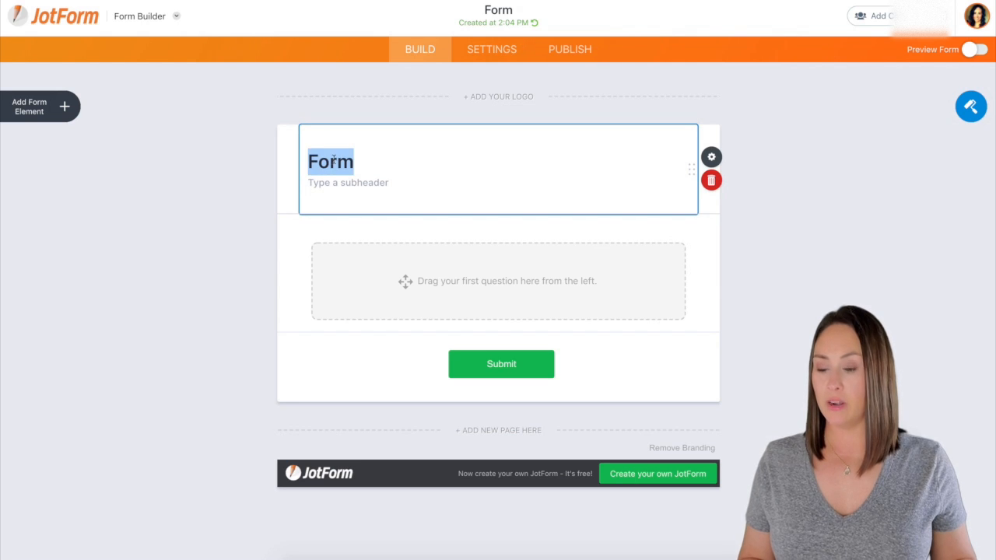
type("Summer Ret")
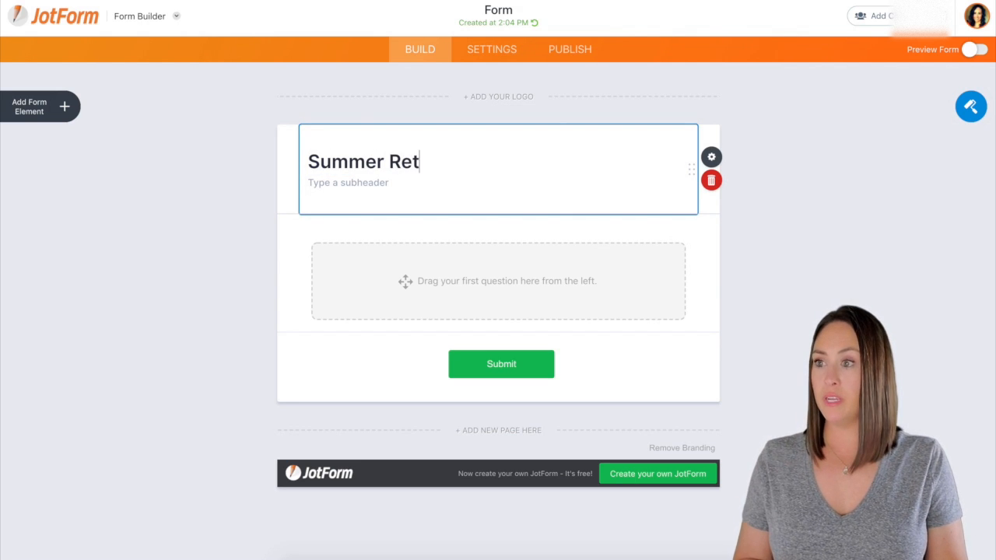
type("raat")
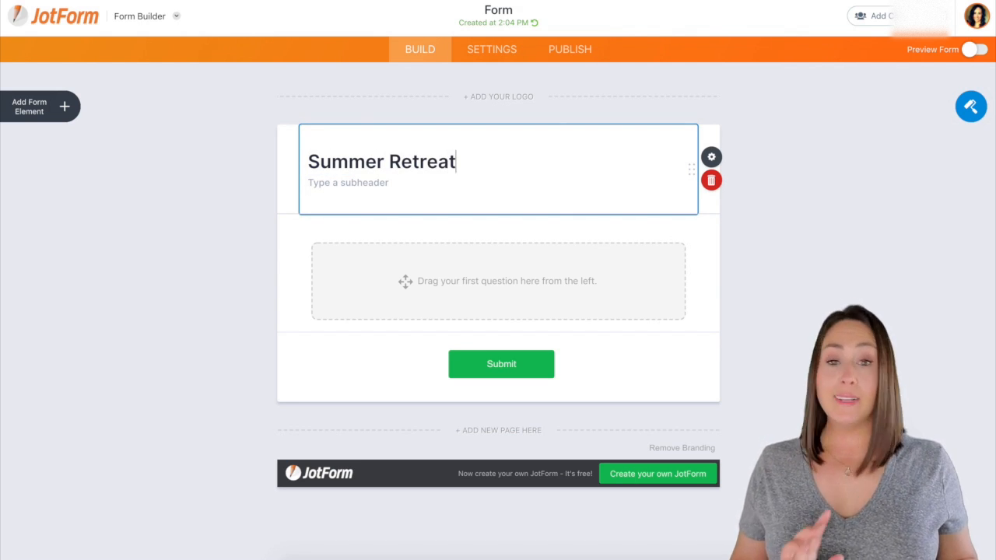
- Add Full Name, Email and Single Choice questions to the form
left_click(66, 109)
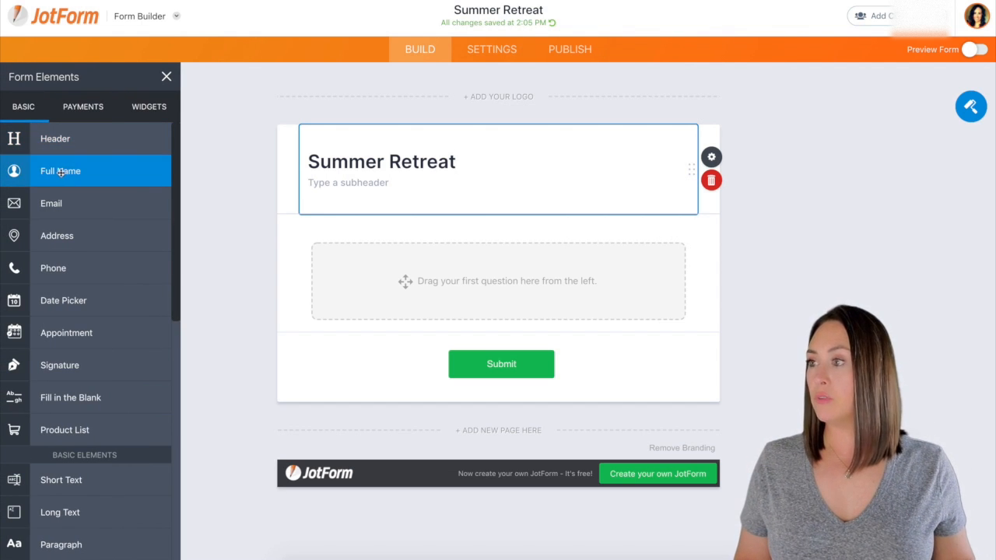
left_click_drag(62, 172, 447, 242)
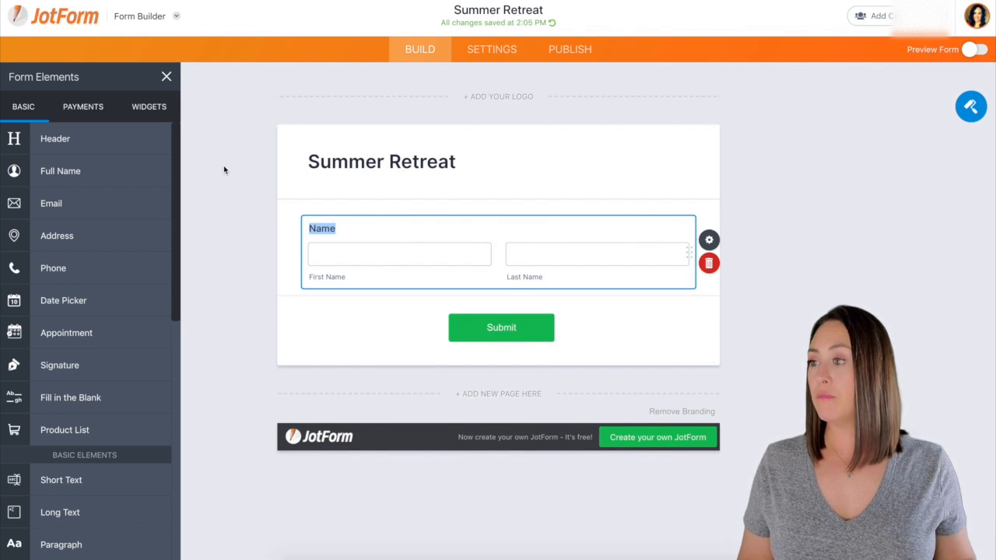
left_click_drag(112, 211, 456, 314)
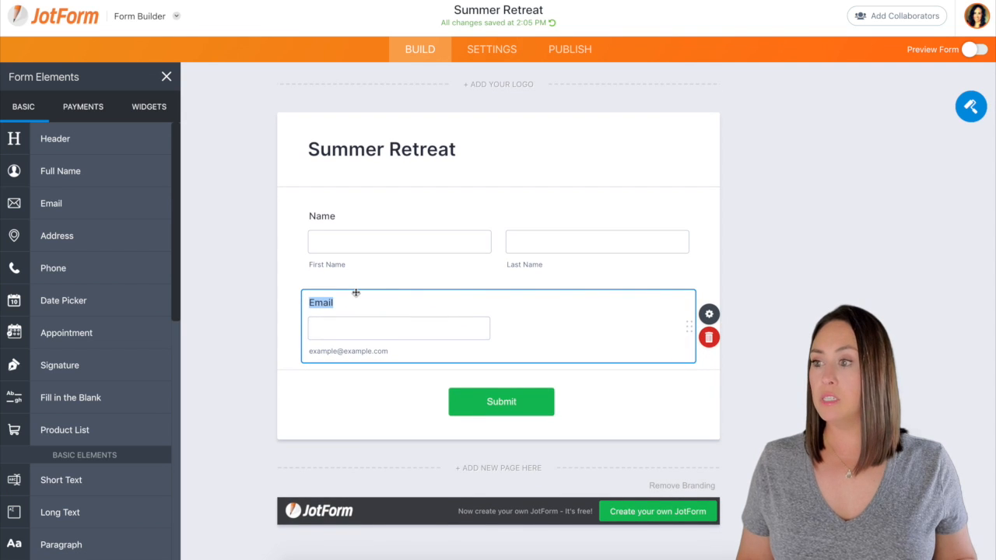
scroll(97, 277, "down", 3)
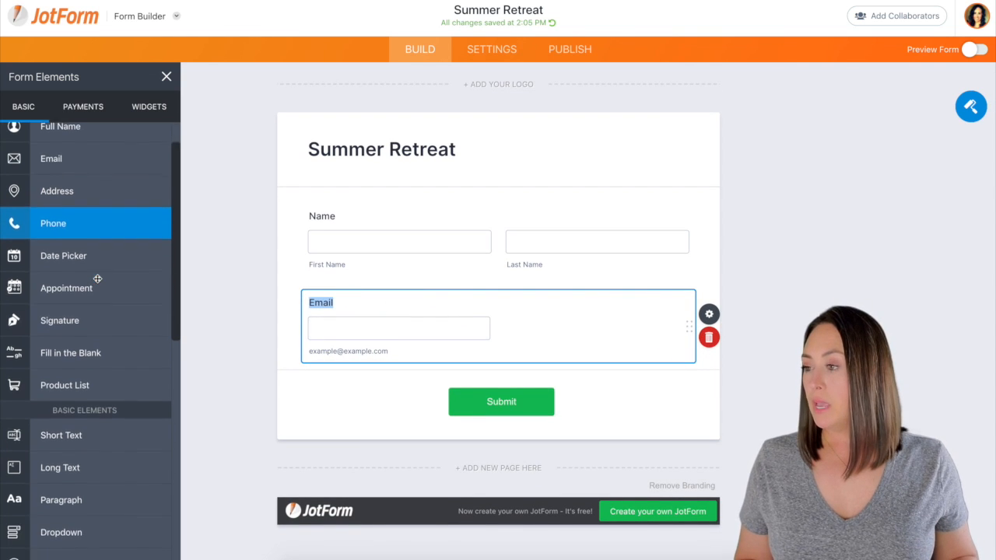
scroll(97, 279, "down", 5)
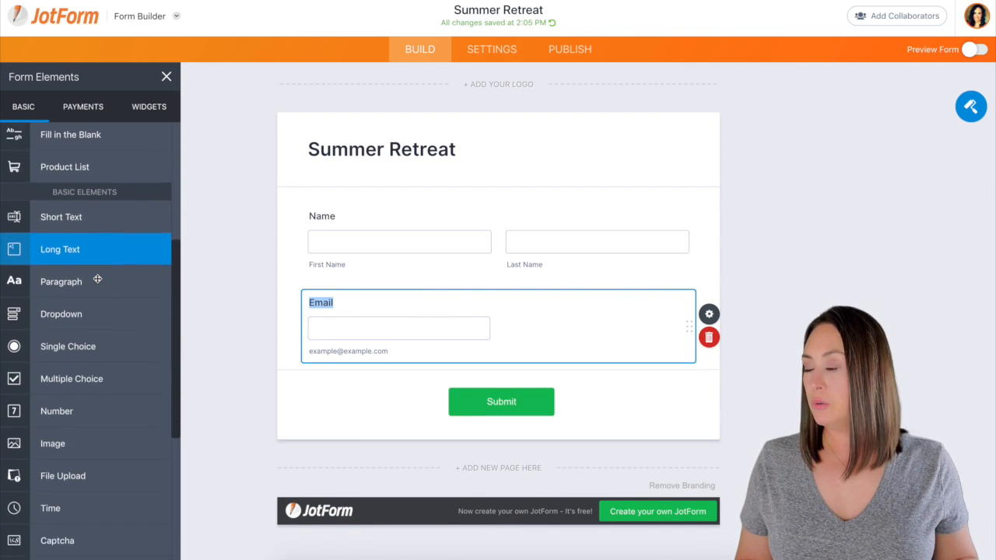
left_click_drag(120, 336, 522, 382)
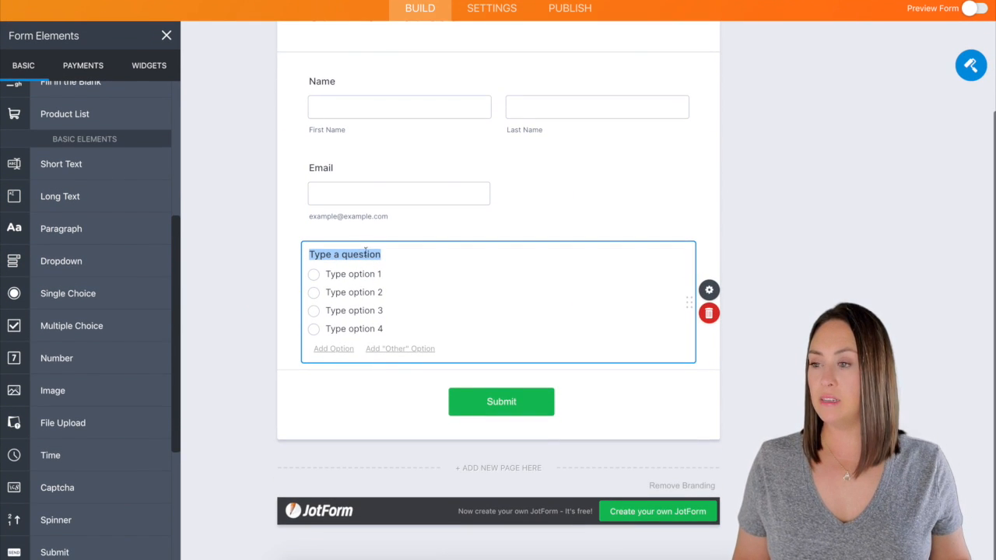
- Label the choice question RSVP with answers I'm coming!, I'm coming + 1 and I'm coming + 2
type("RSVP")
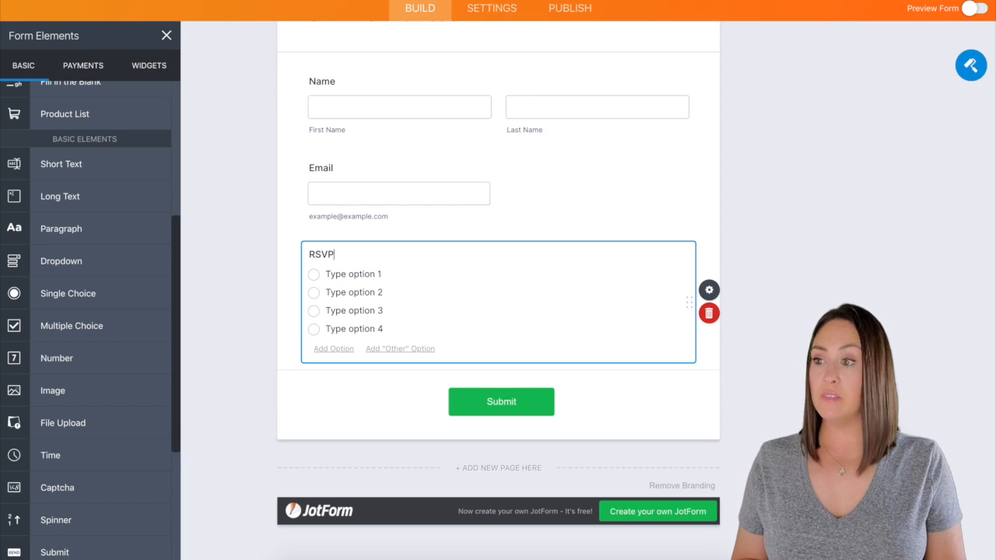
left_click(363, 274)
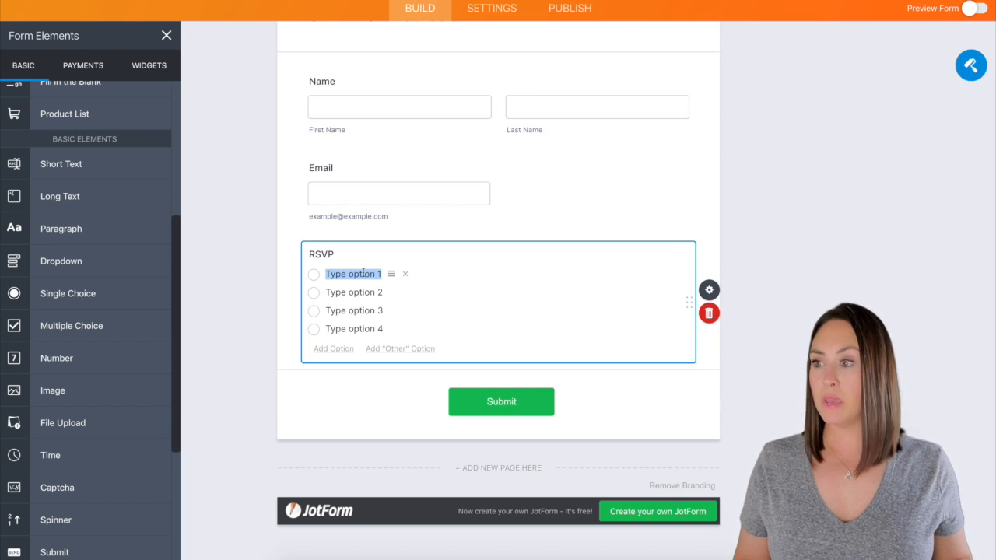
type("I'm coming!")
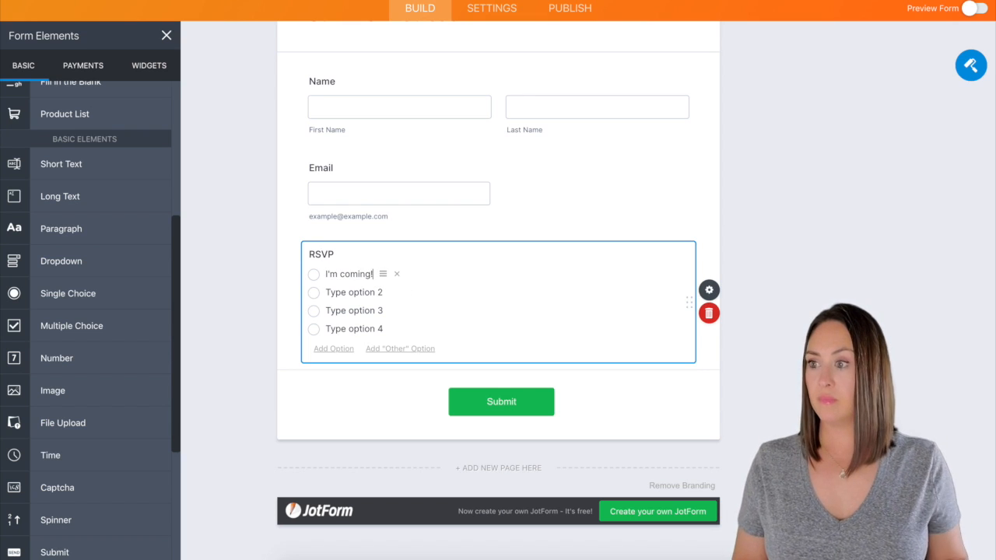
left_click(350, 292)
type("I'm comin")
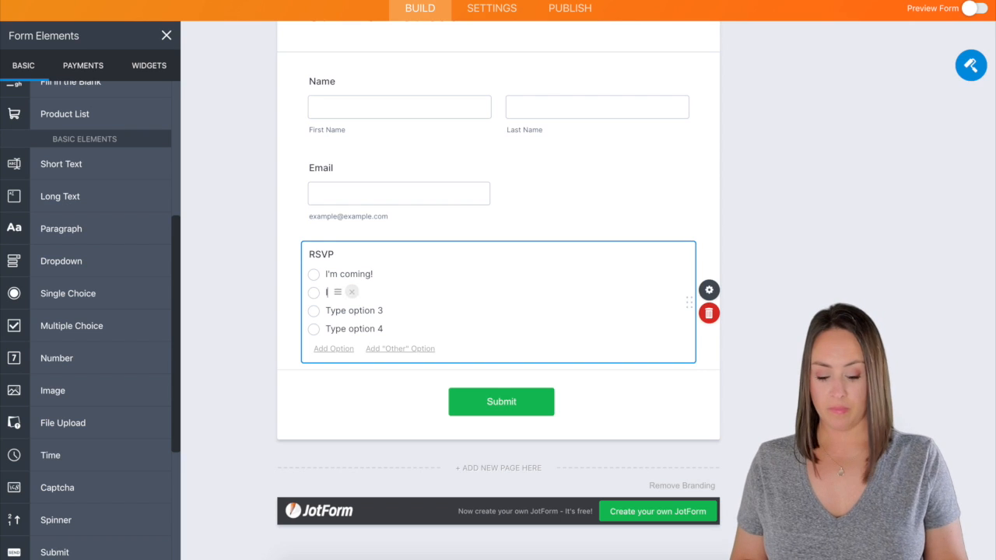
type("g")
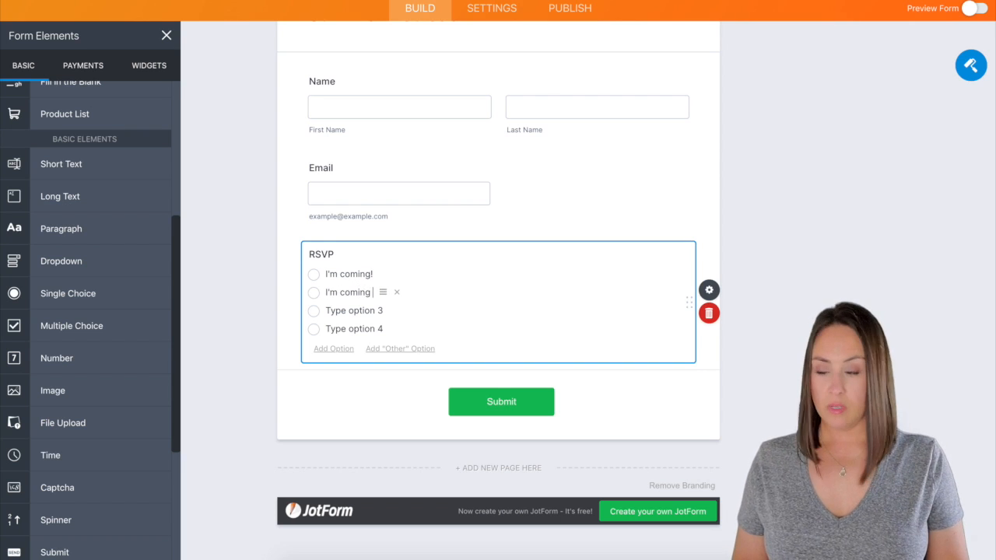
type(" + 1")
left_click(351, 311)
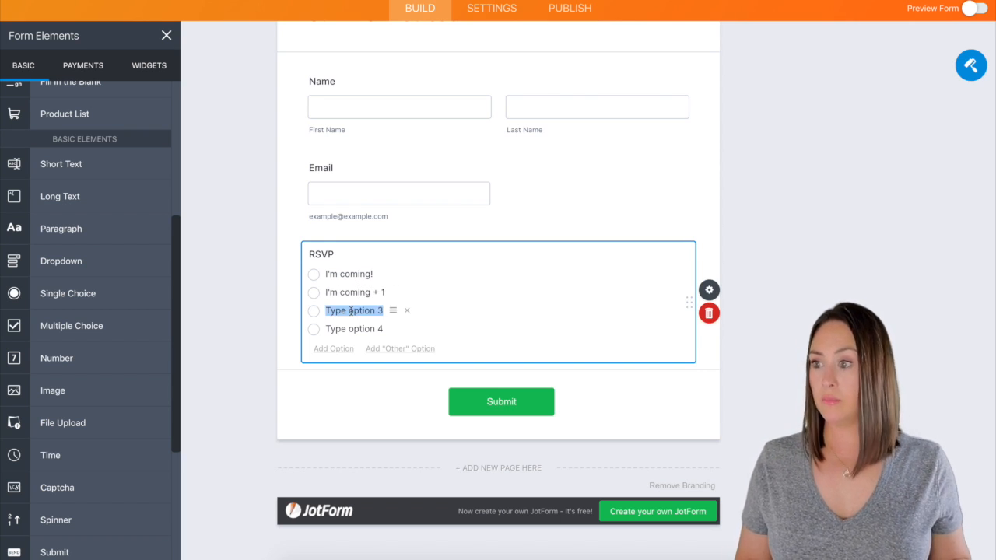
type("I'm coming +2")
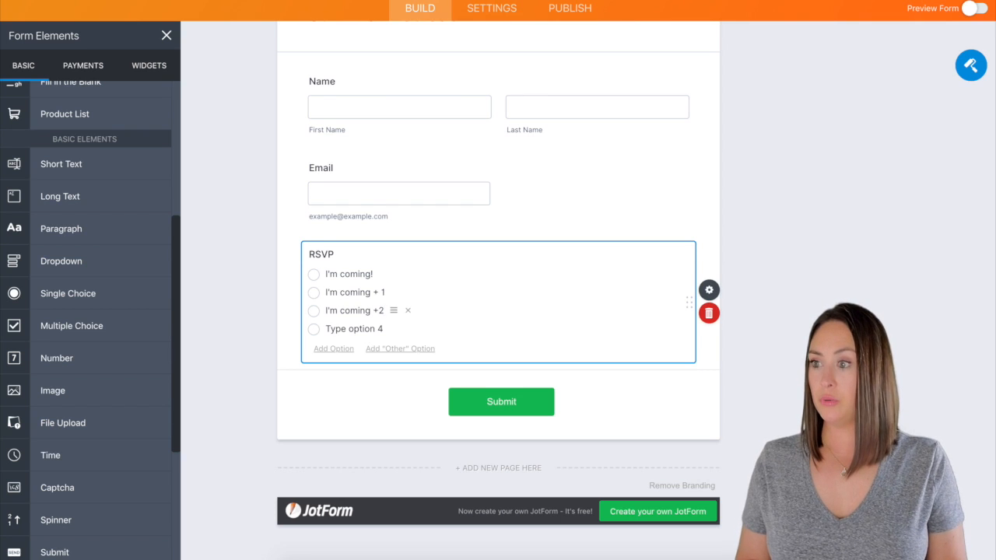
key("BackSpace")
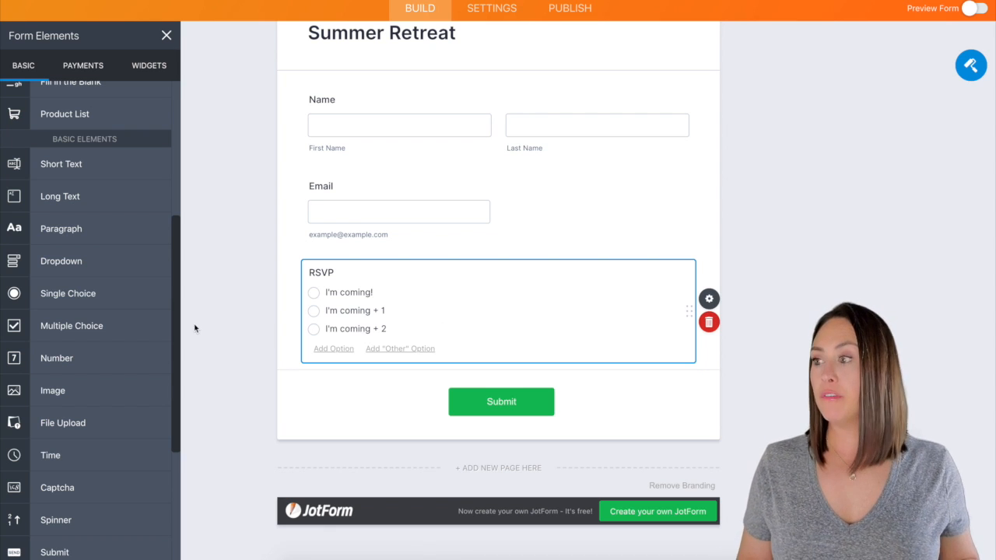
- Add short-text questions for food allergies and dietary requirements, plus a Number field above them
left_click_drag(77, 165, 437, 406)
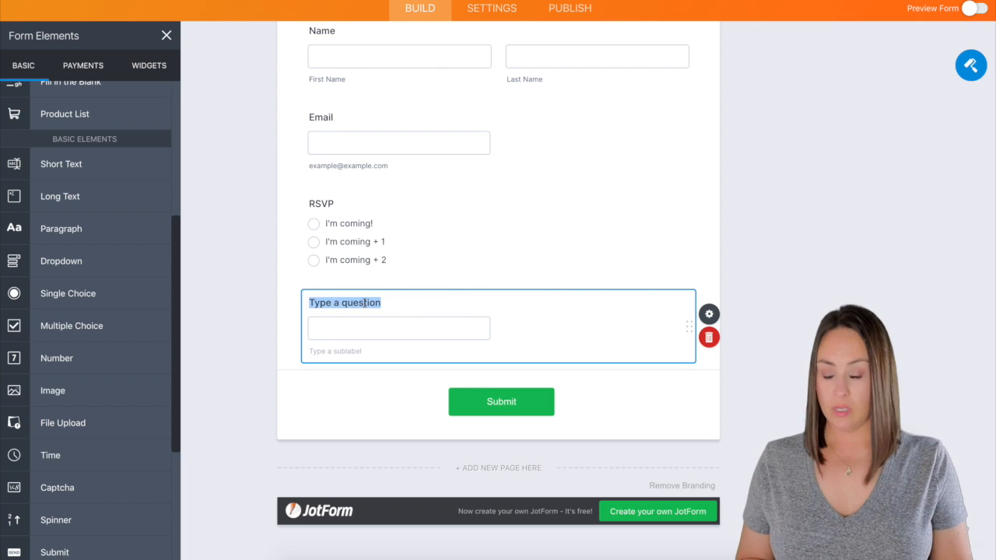
type("We'll be ")
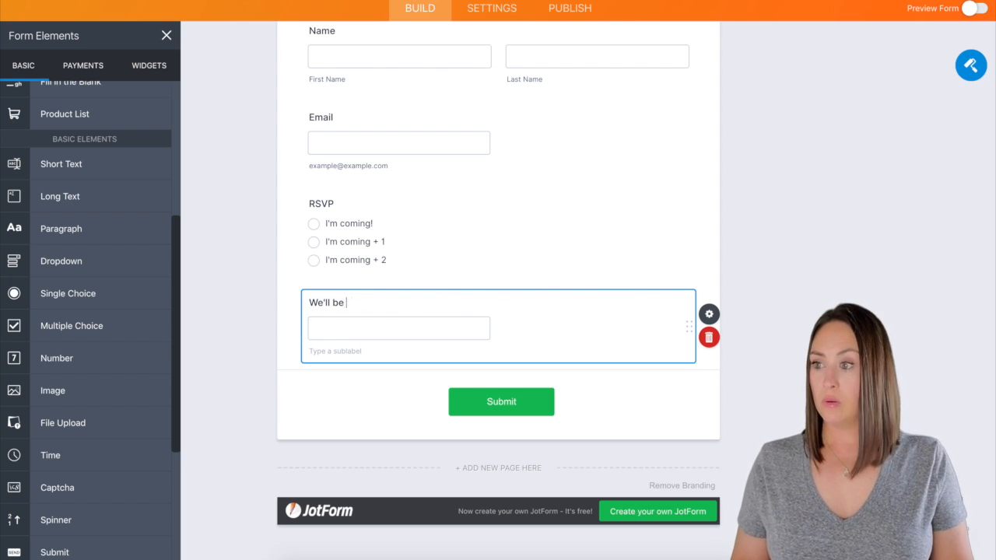
type("serving food, do you have any allergies? If so, please list them here.")
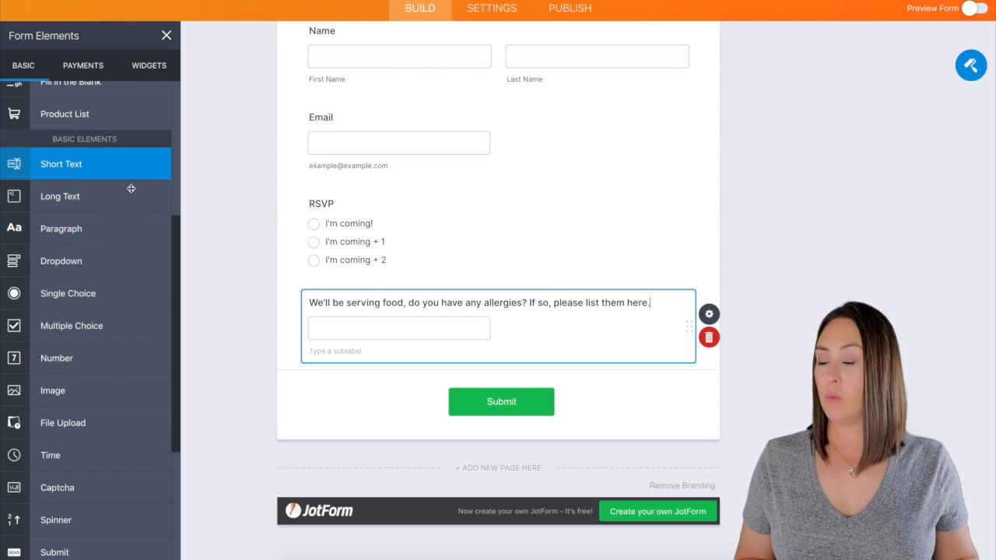
left_click_drag(131, 188, 414, 381)
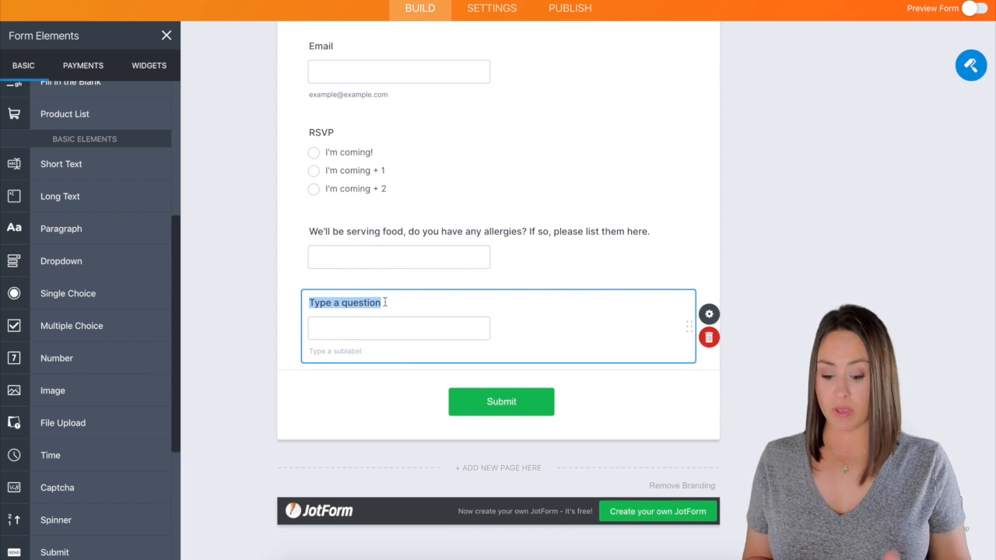
type("I have specific dietary req")
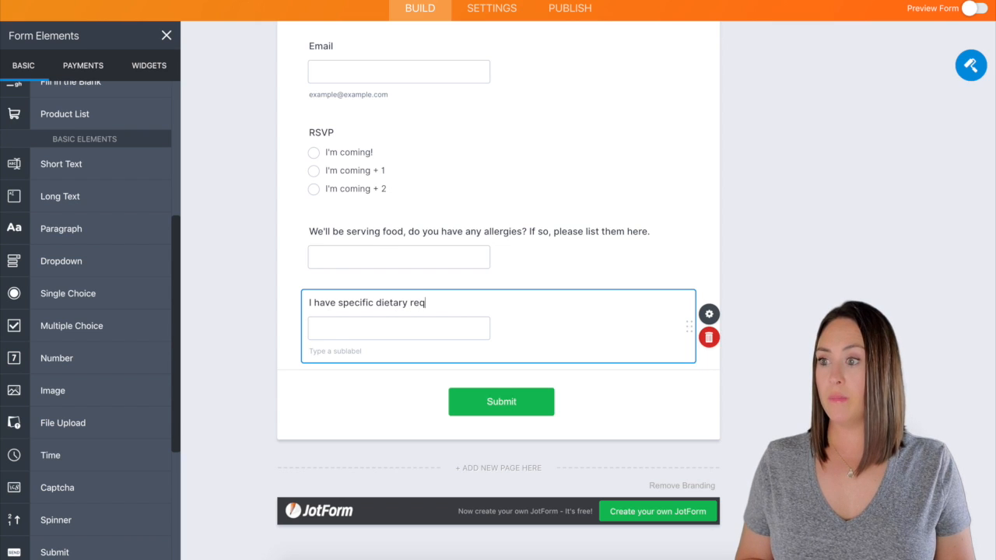
type("uirements. List them below:")
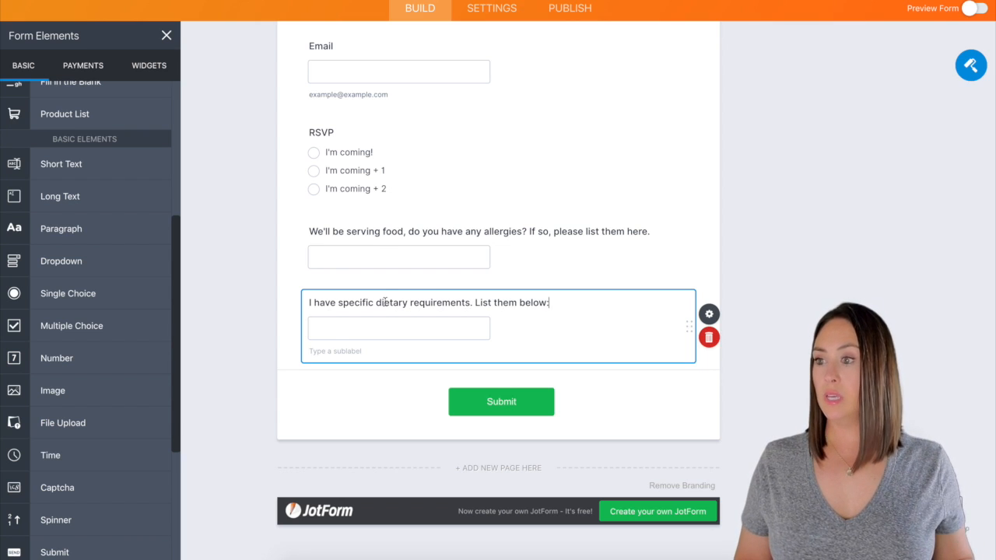
scroll(388, 331, "up", 1)
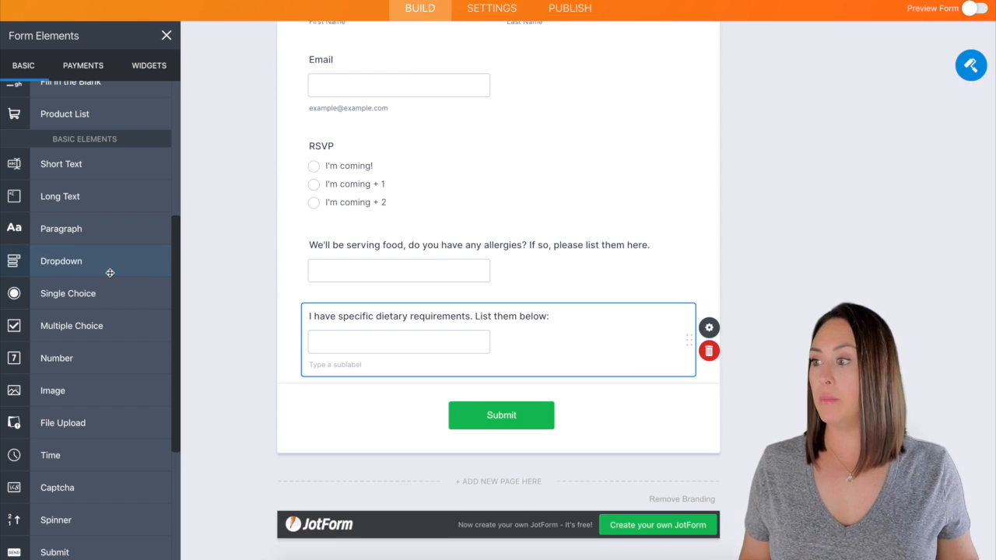
left_click_drag(51, 362, 326, 287)
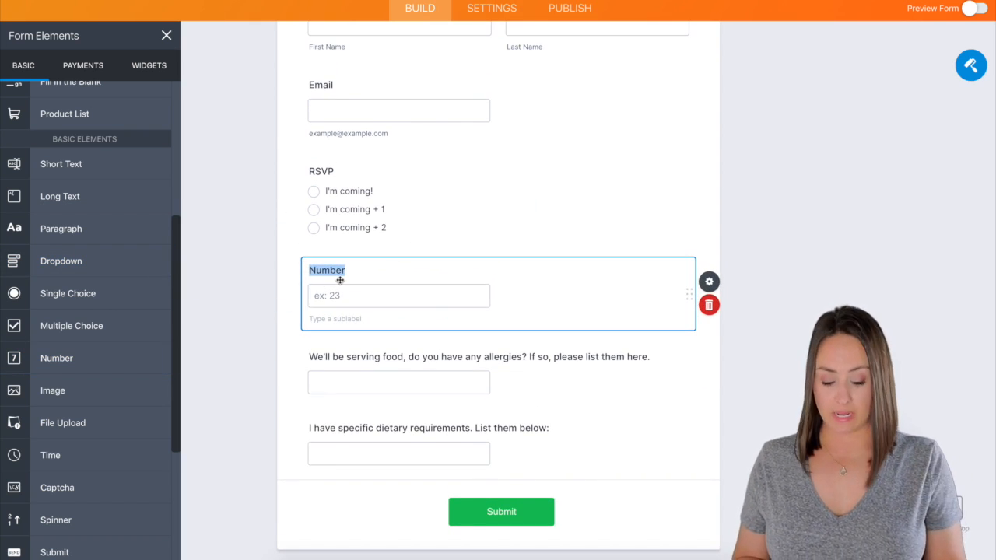
- Label the Number question 'How many days/nights will you be staying' and open its properties
type("How many days will you be staying")
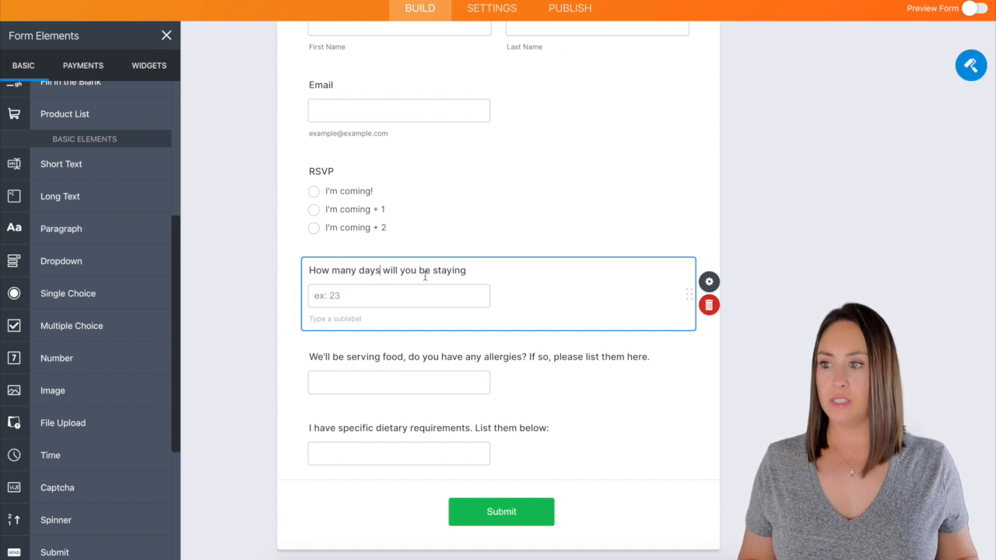
left_click(381, 270)
type("/nights")
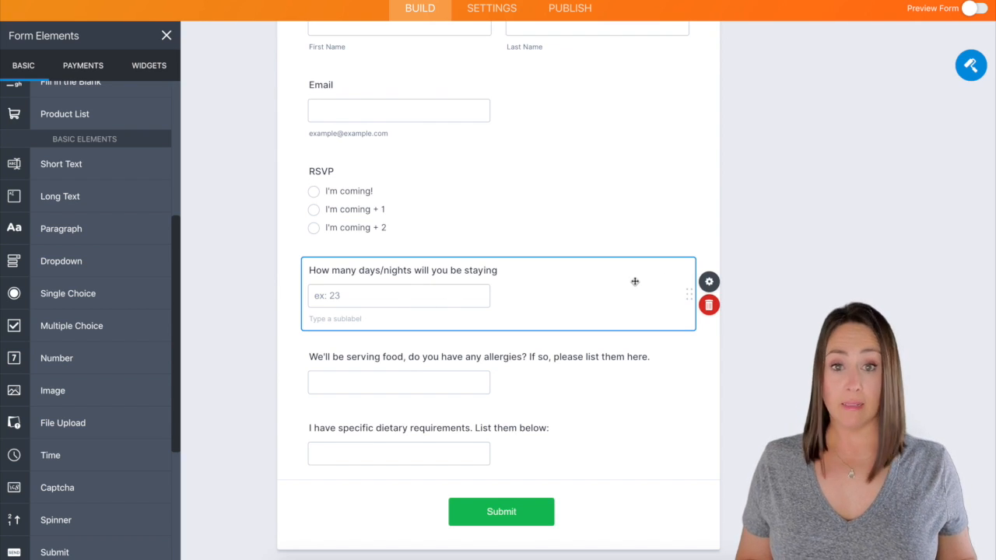
left_click(737, 282)
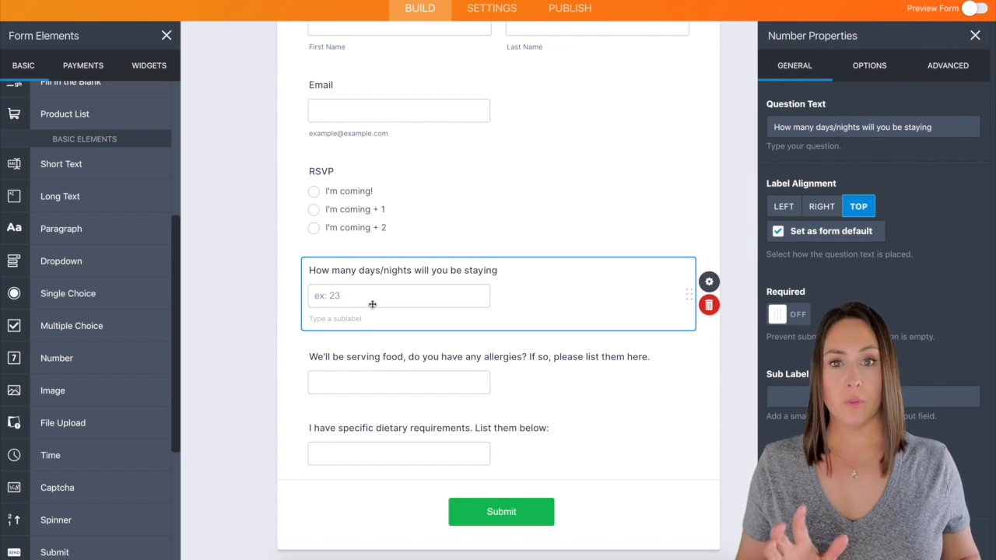
- Set the stay-length question's placeholder to 'ex: 4 days/3 nights' in its Advanced settings
left_click(959, 68)
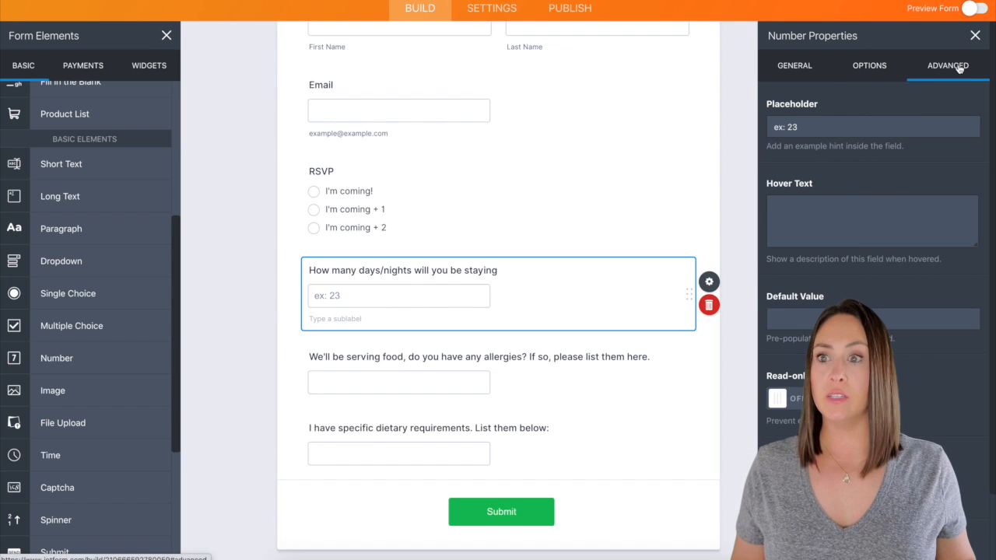
left_click(801, 127)
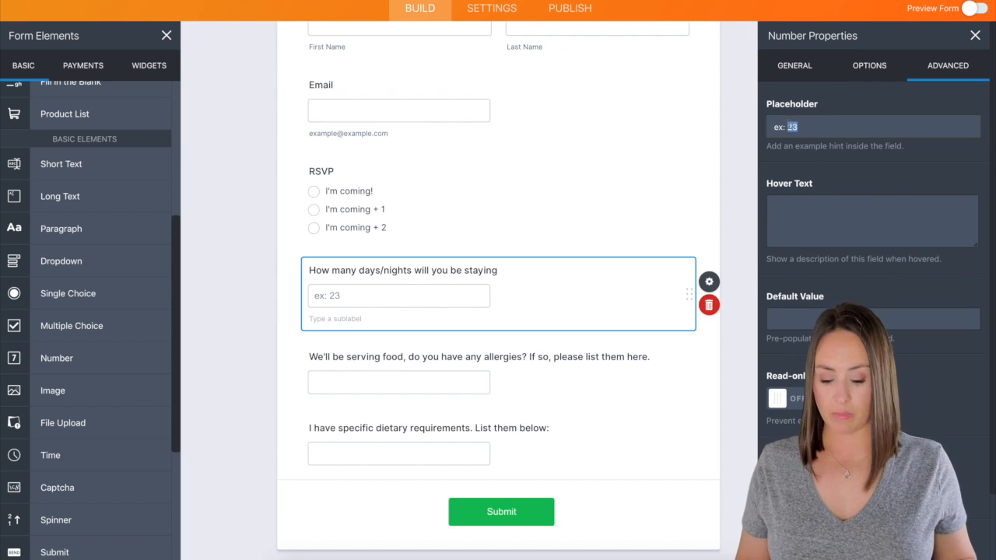
type("4")
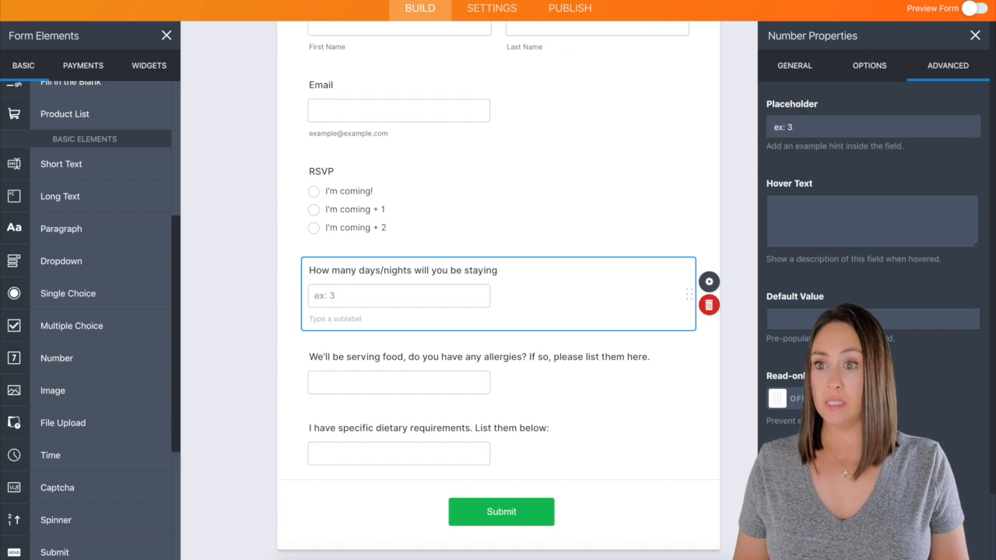
key("BackSpace")
type("4")
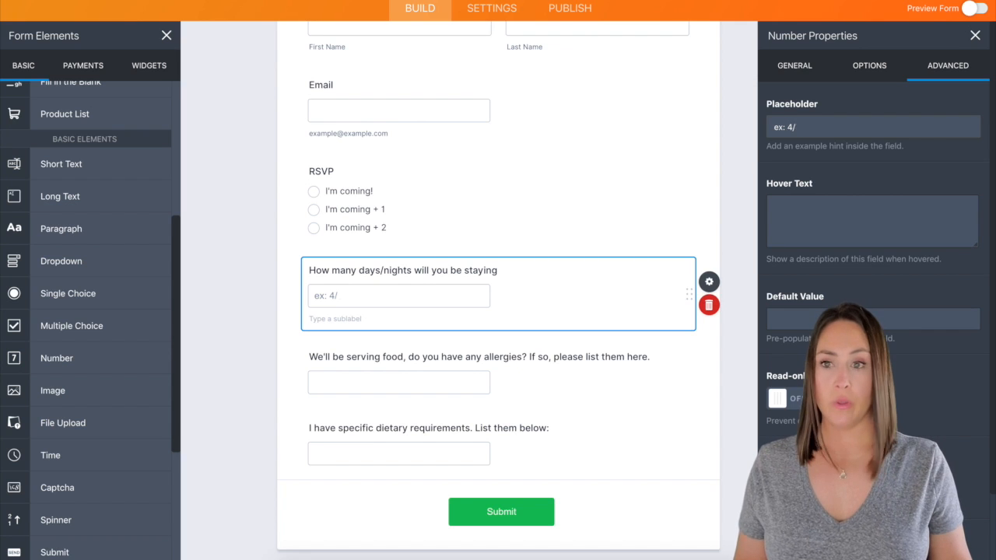
type(" days")
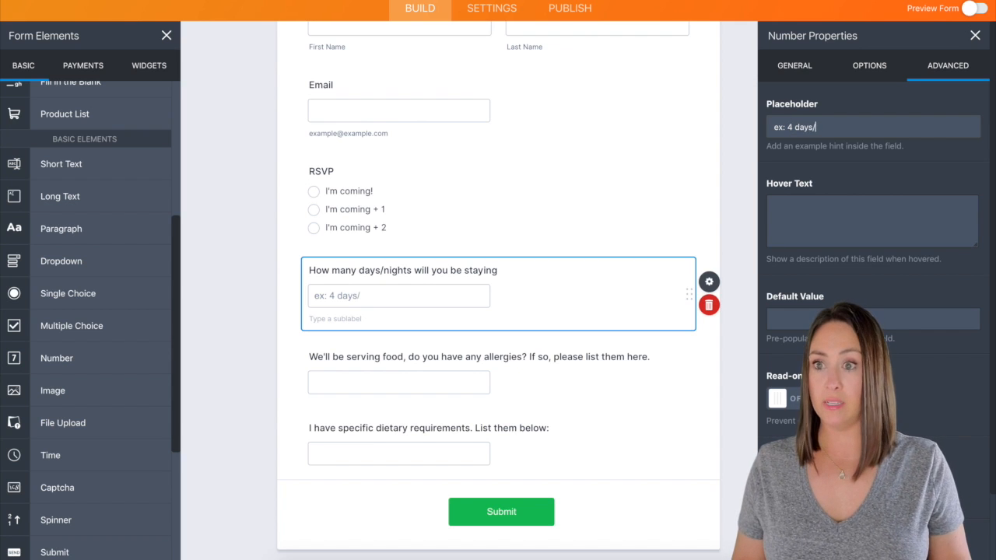
type("/3 n")
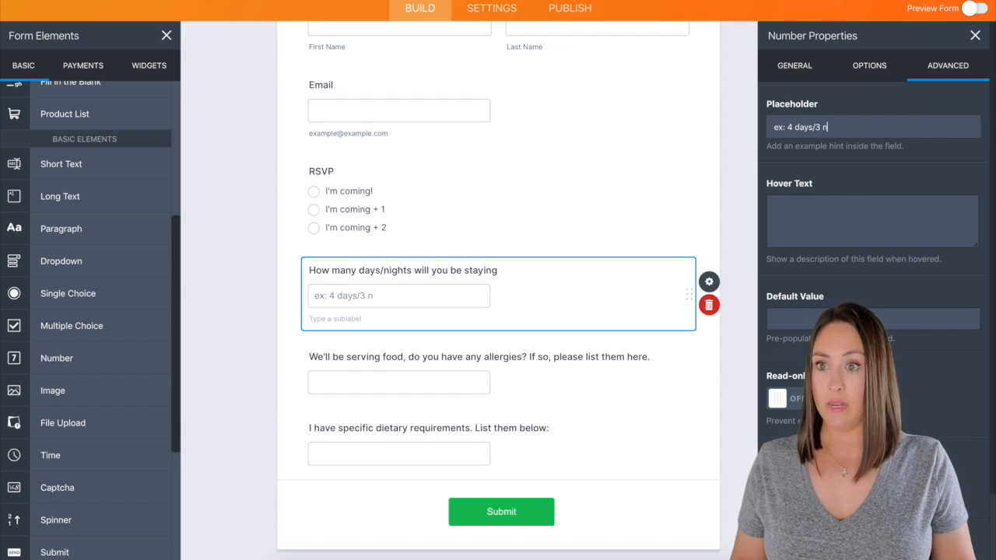
type("ights")
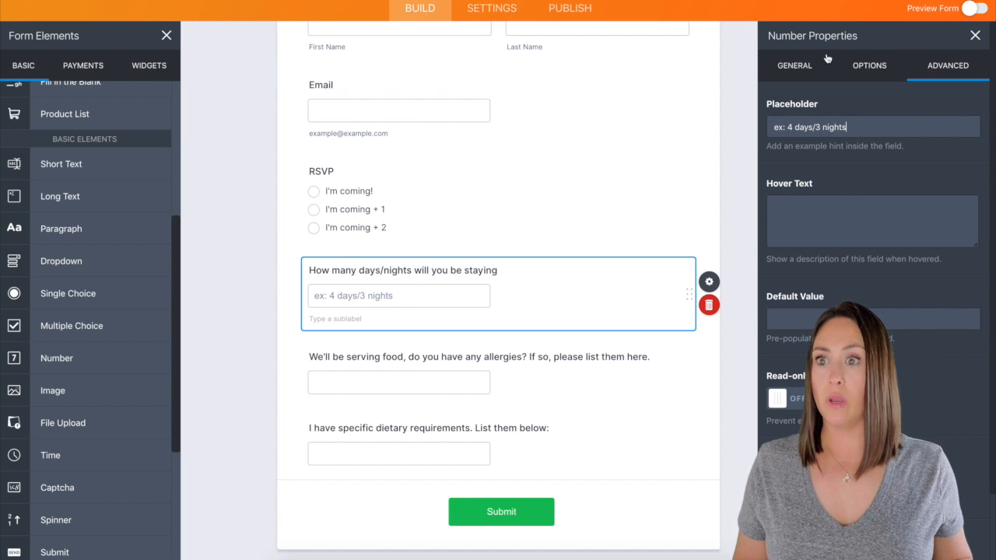
left_click(802, 65)
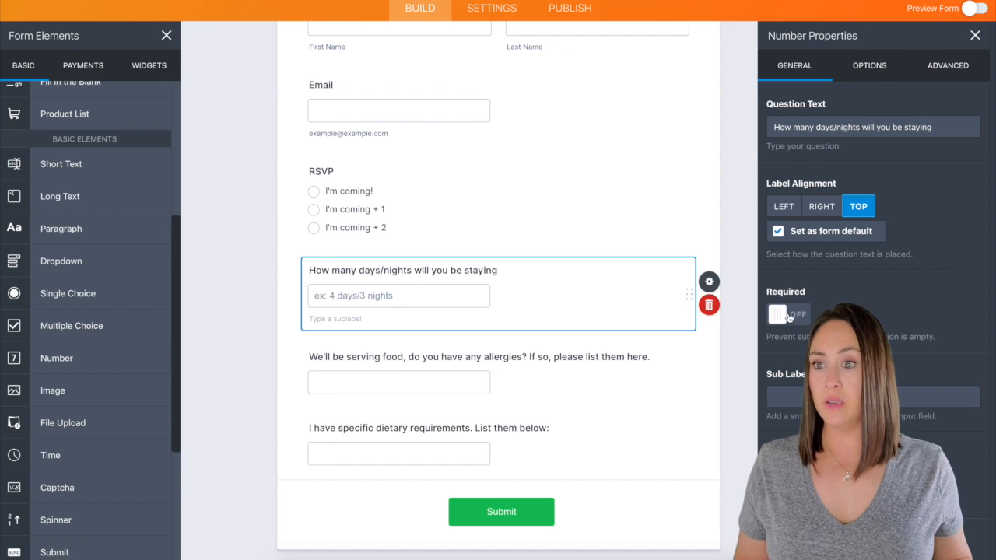
- Mark the stay-length, RSVP and Name questions as required
left_click(790, 315)
left_click(639, 215)
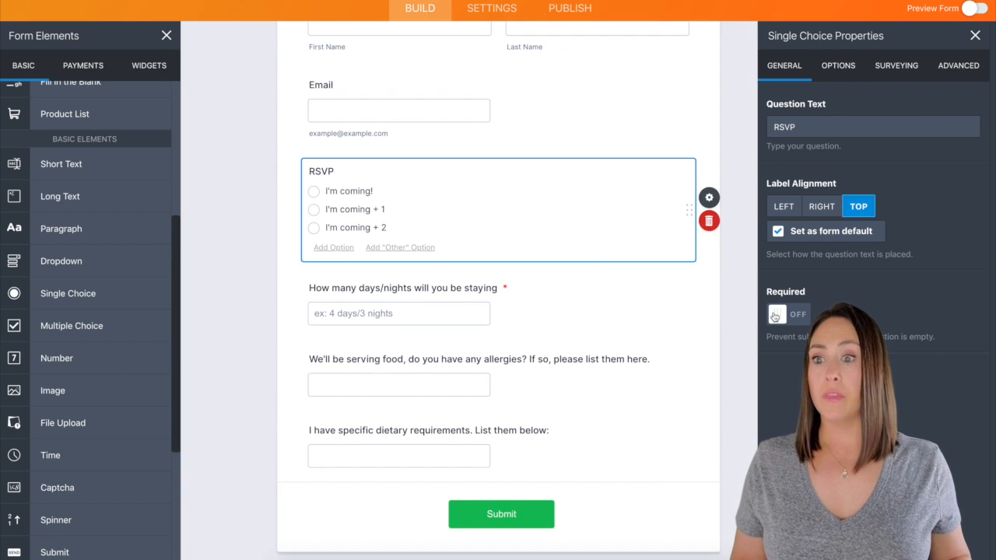
scroll(628, 211, "up", 2)
left_click(643, 221)
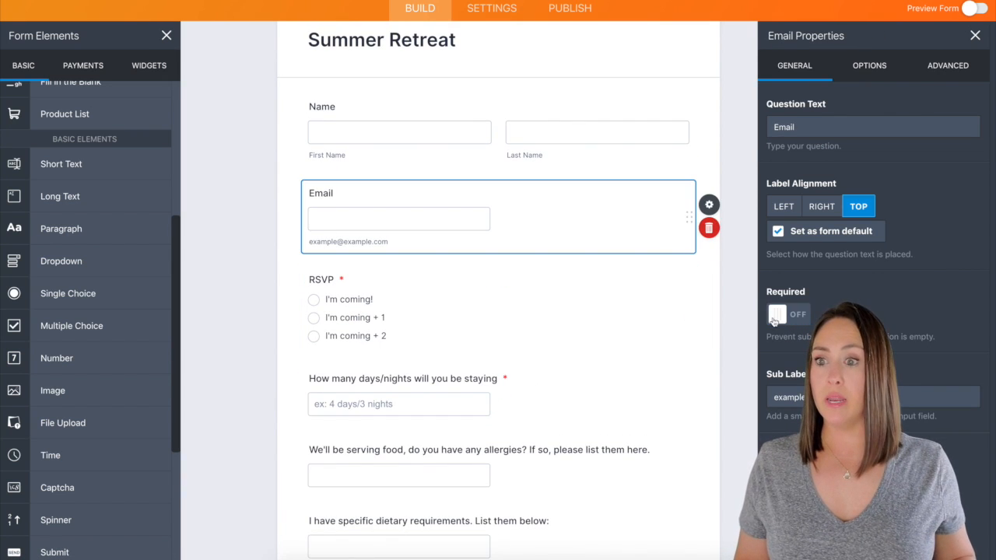
left_click(685, 133)
left_click(786, 314)
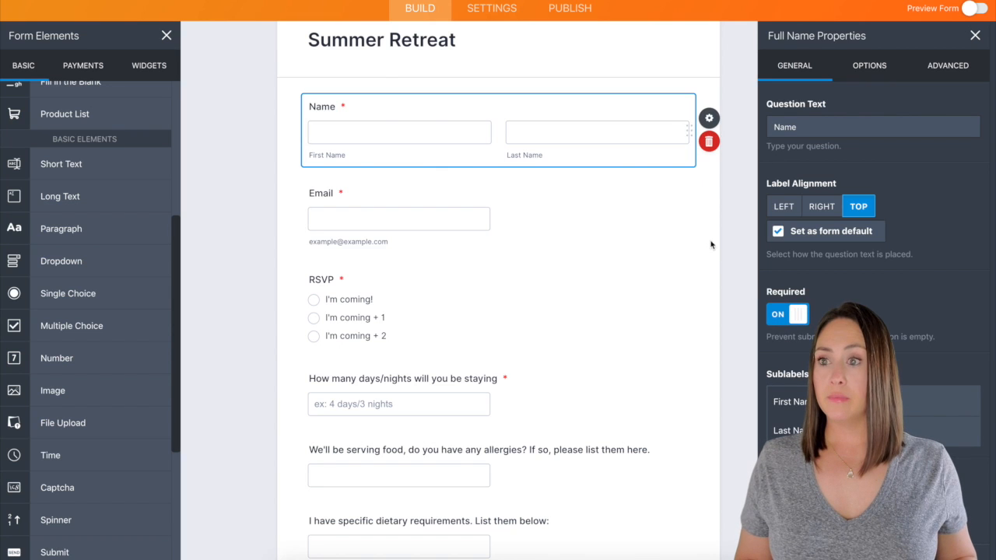
scroll(683, 239, "down", 2)
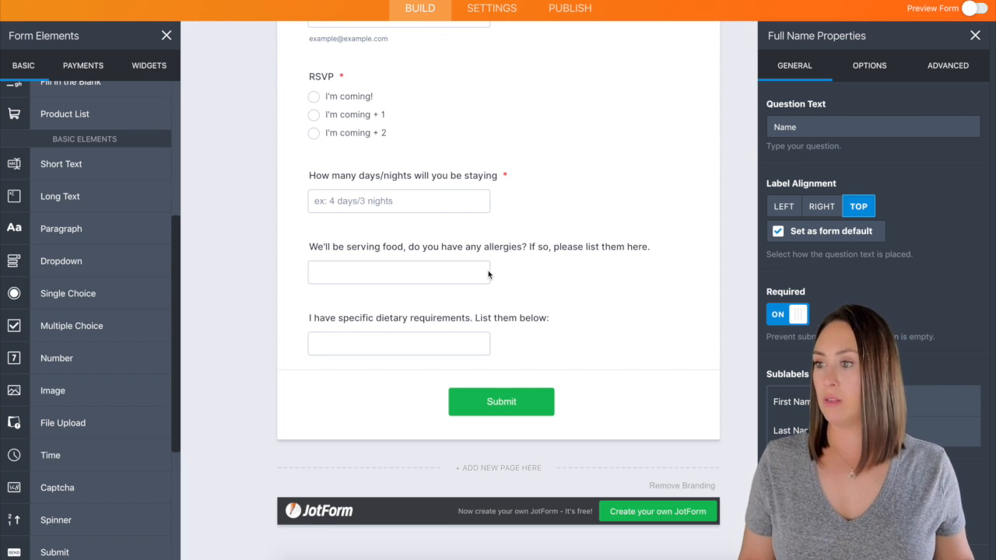
left_click(559, 401)
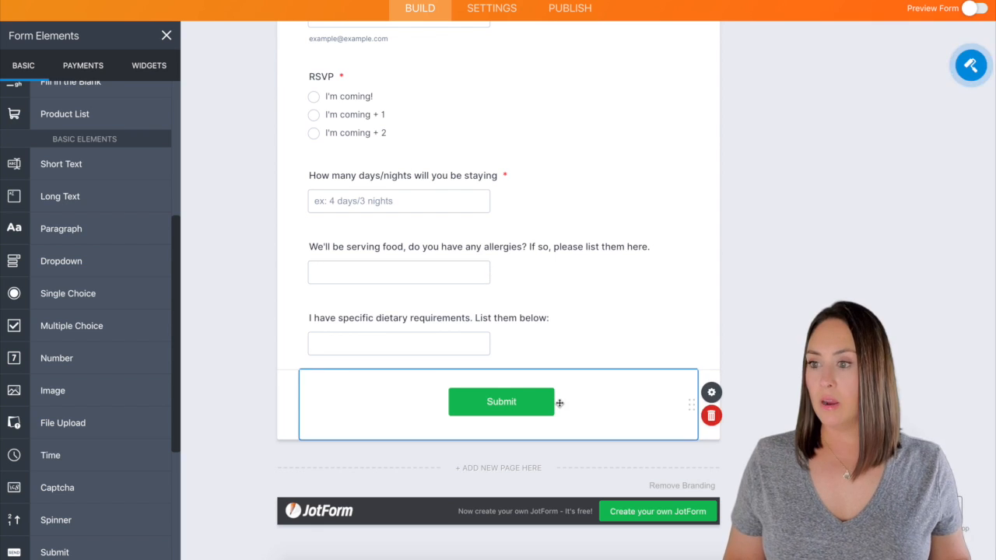
- Switch the Submit button from default green to the plain light grey button style
left_click(712, 393)
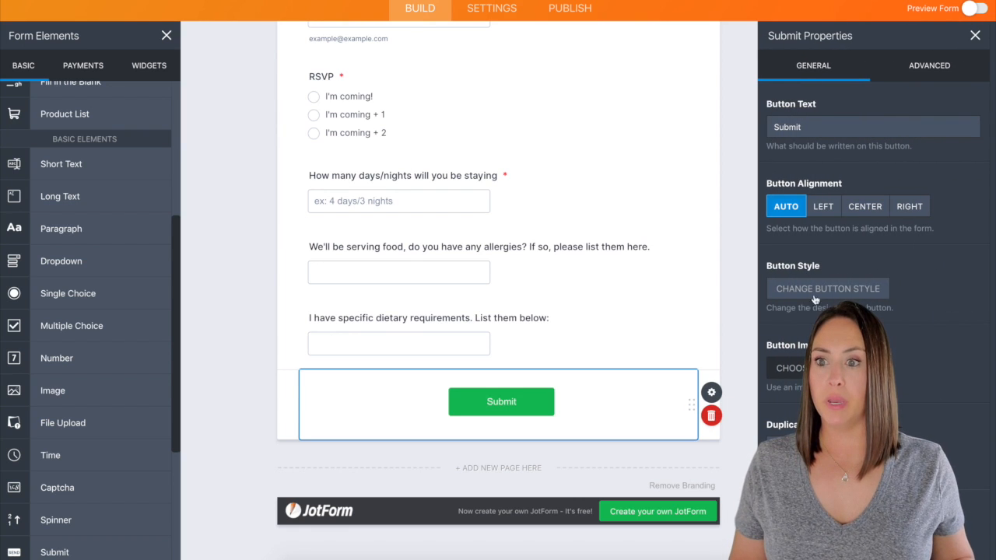
left_click(863, 289)
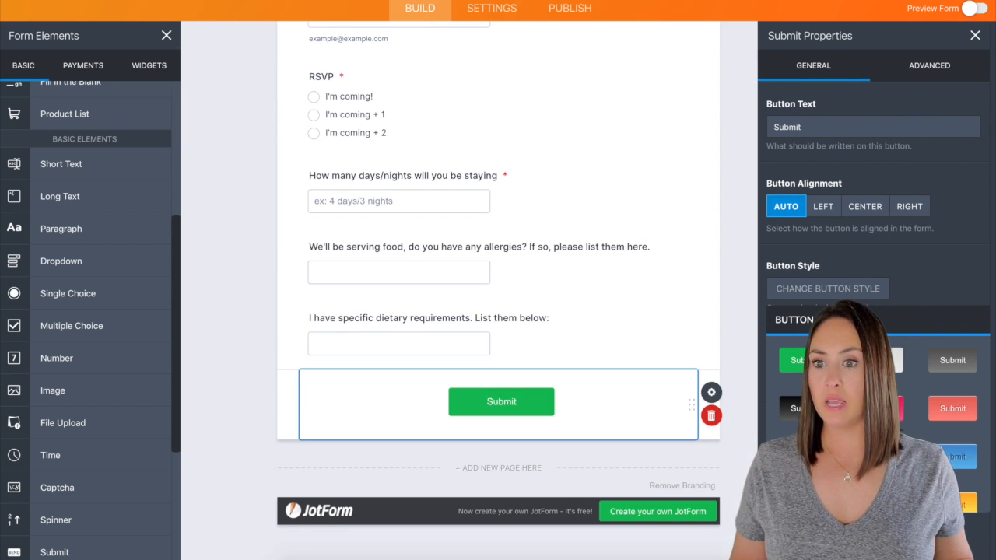
left_click(878, 360)
scroll(749, 306, "up", 2)
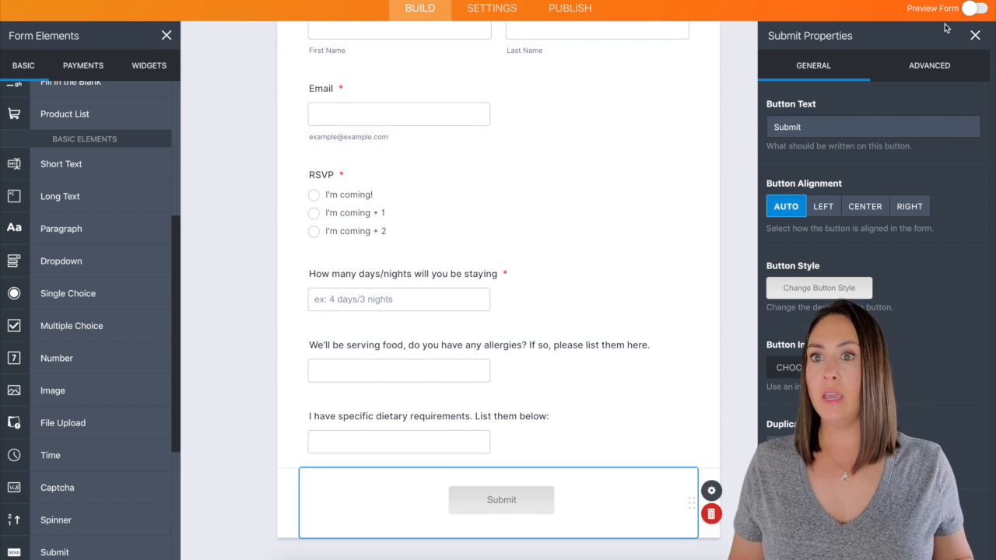
left_click(975, 35)
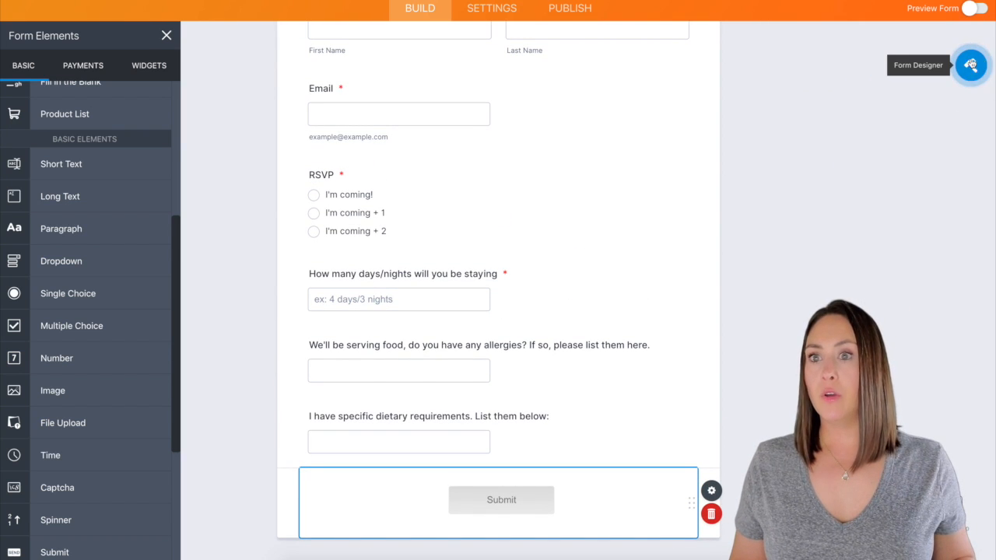
- In the Form Designer's colours, set the Page Color to teal blue #4e9ea7
left_click(982, 65)
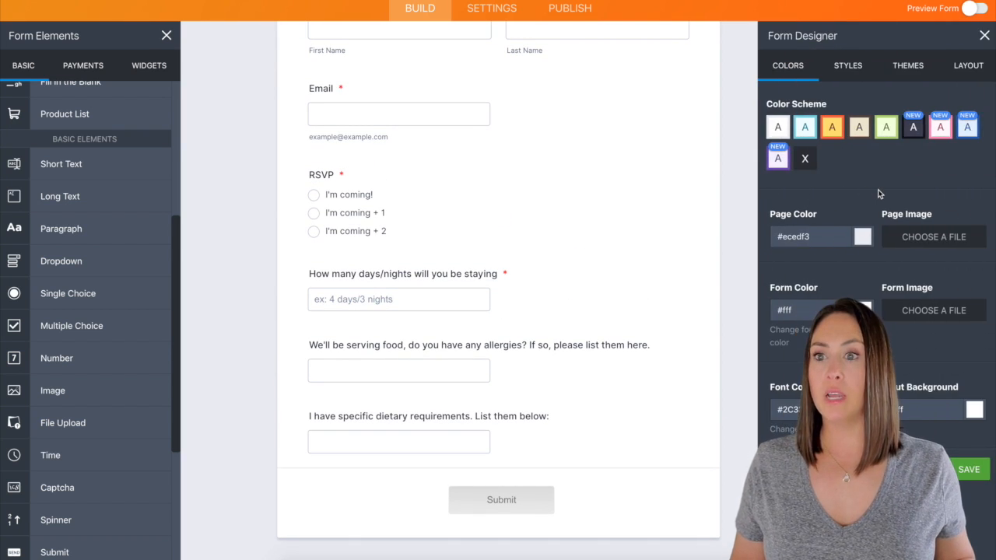
left_click(862, 238)
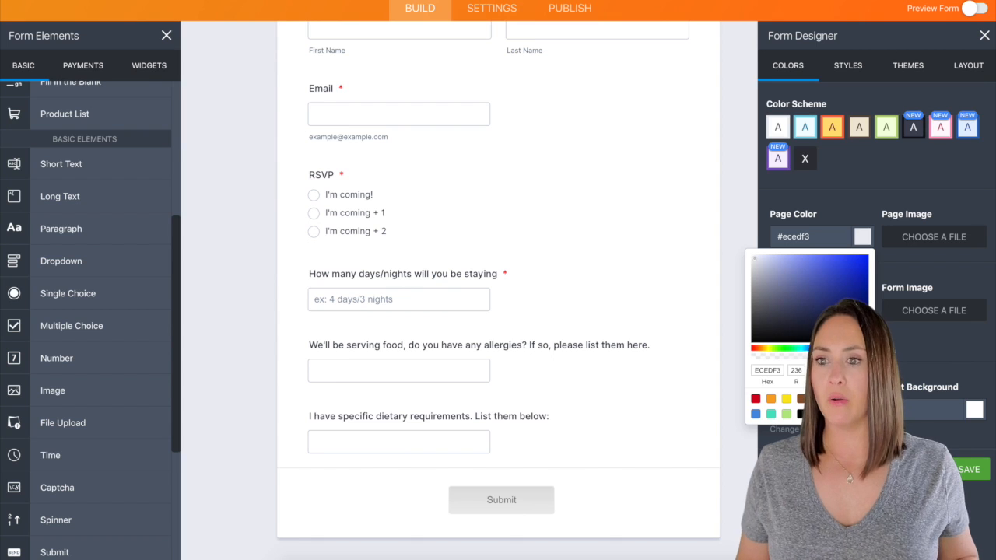
left_click(807, 349)
left_click(819, 288)
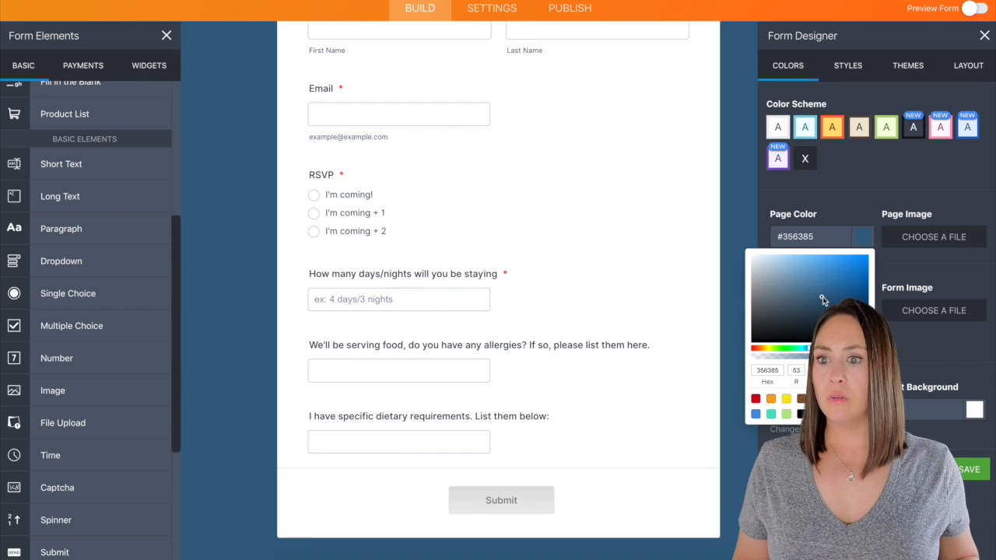
left_click(814, 284)
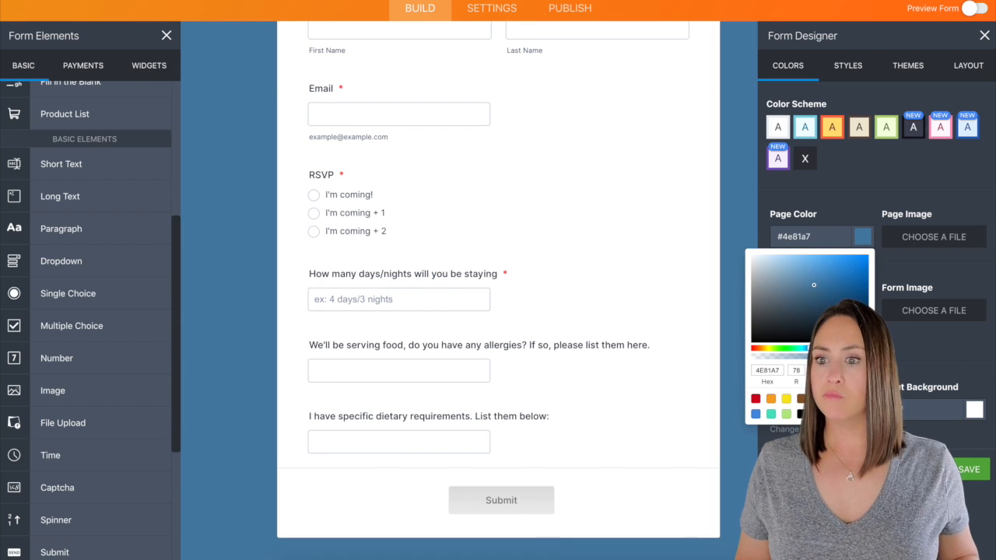
left_click(800, 349)
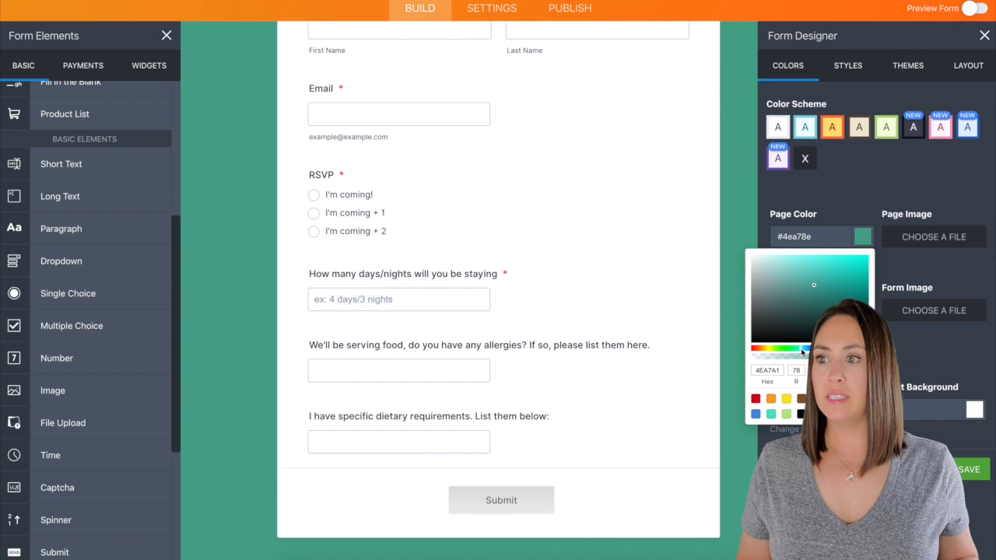
left_click(806, 349)
left_click(804, 349)
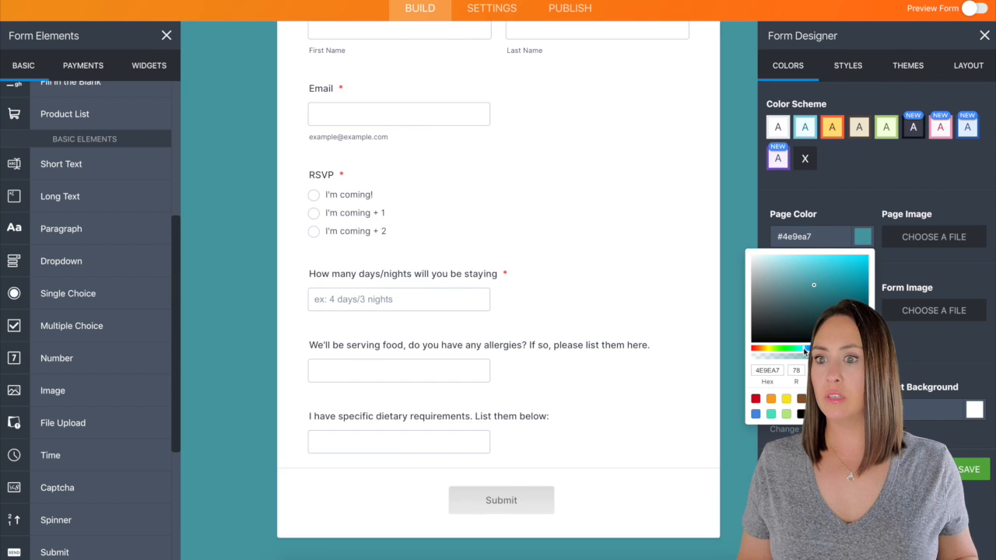
left_click(744, 184)
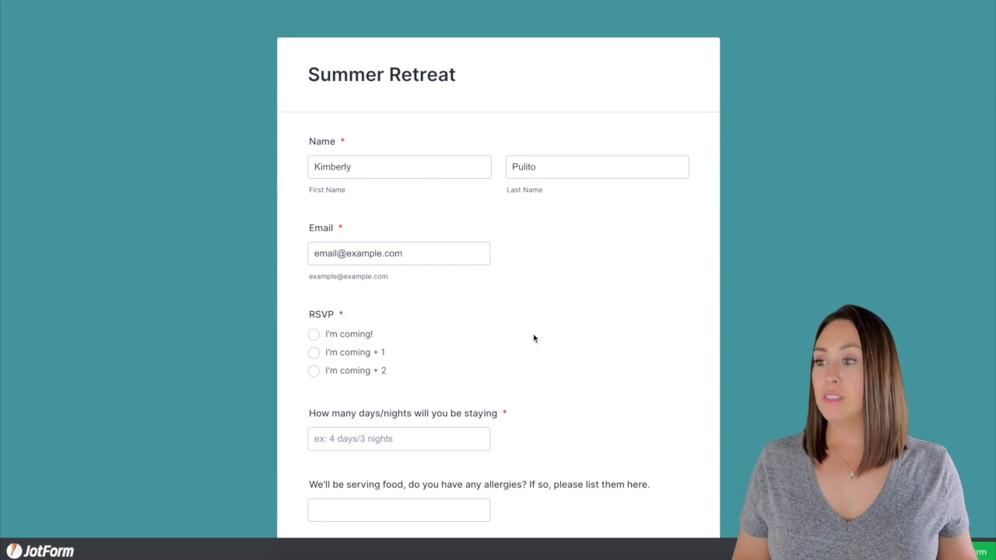
- Answer the RSVP with I'm coming + 1 and enter 54 for the days/nights stay
scroll(516, 337, "down", 1)
left_click(319, 308)
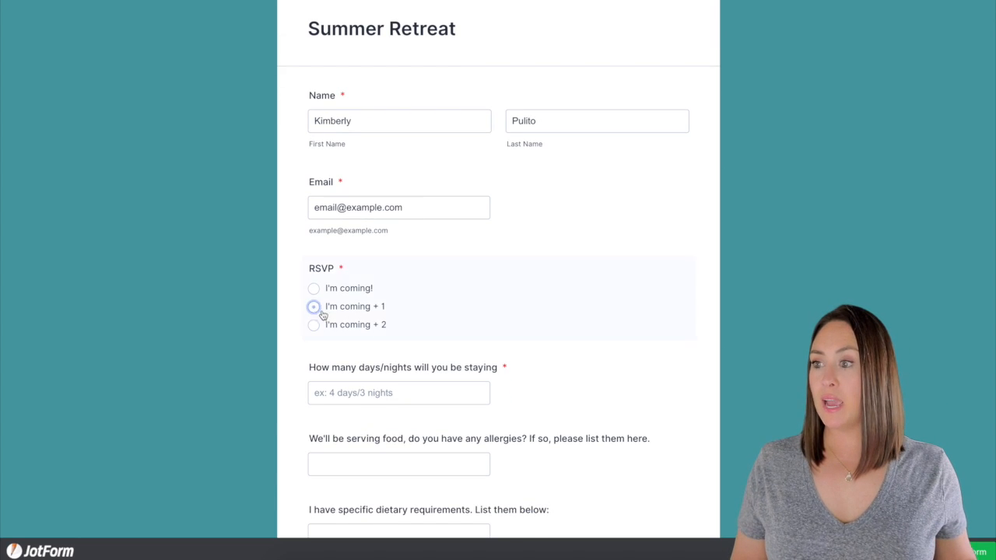
scroll(583, 334, "down", 3)
left_click(420, 269)
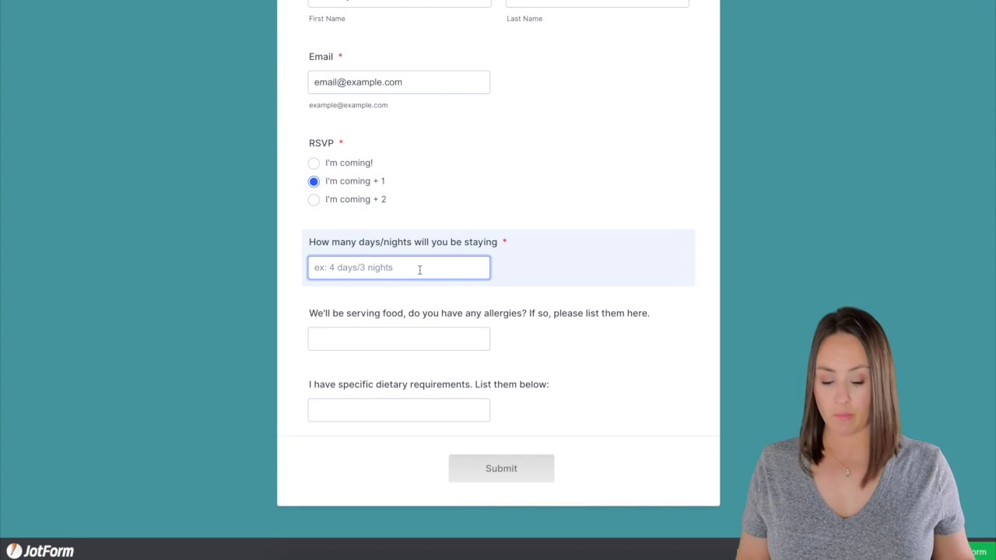
type("54")
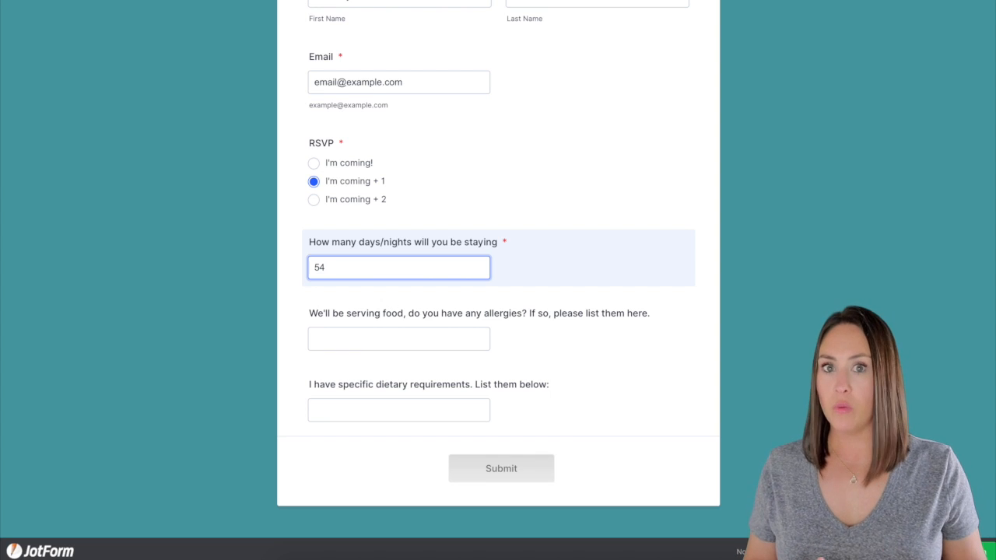
- Enter Peanut as the allergy and Vegan as the diet, then submit the response
left_click(436, 341)
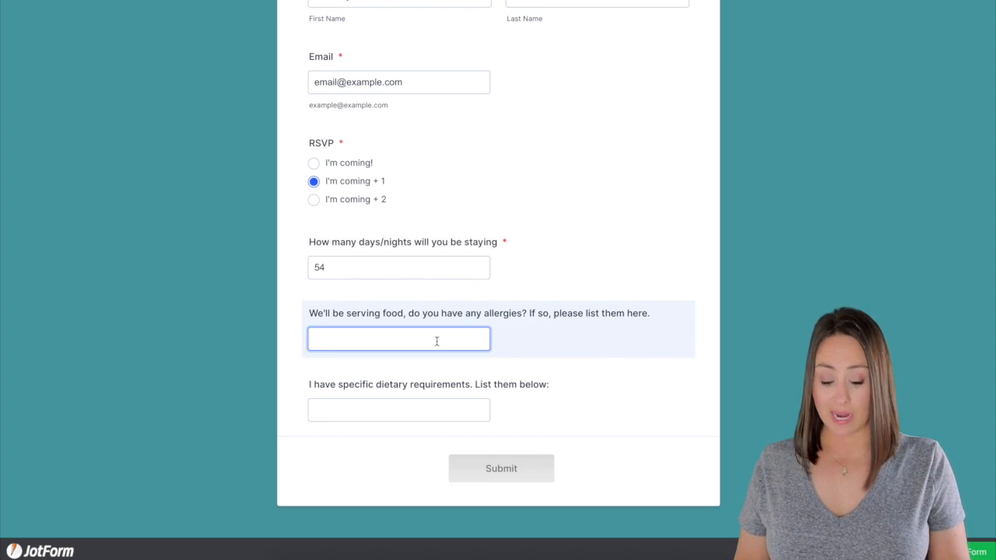
type("Peanut")
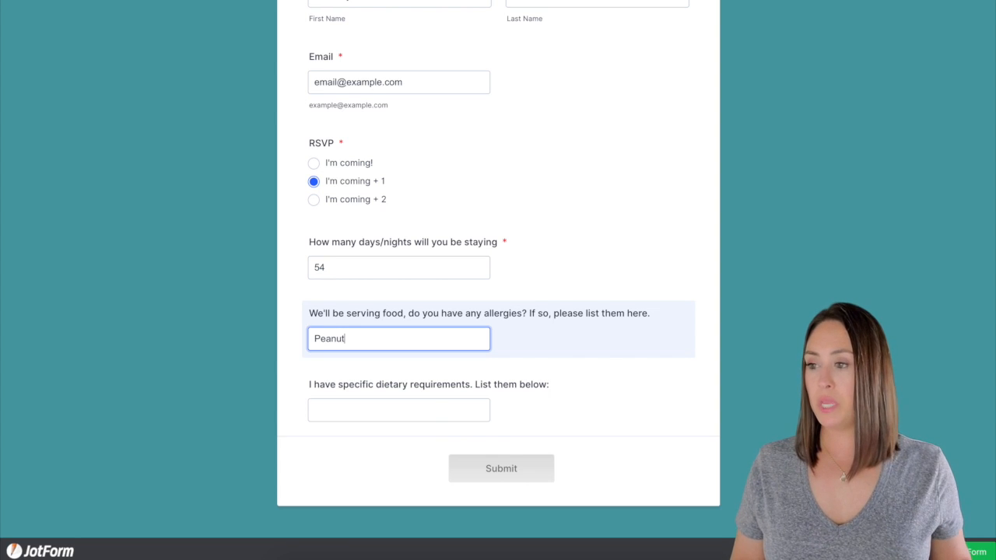
left_click(434, 408)
type("Vegan")
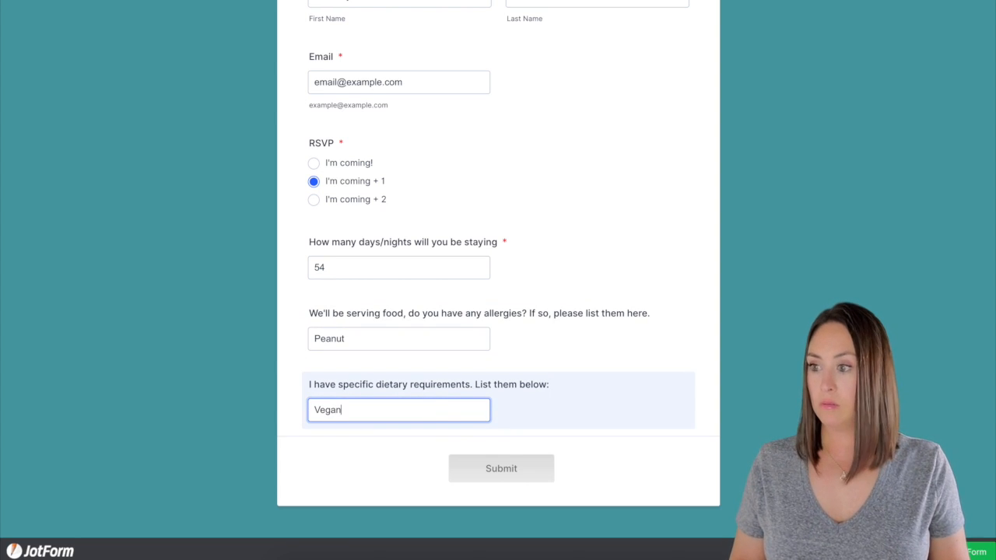
scroll(592, 471, "up", 3)
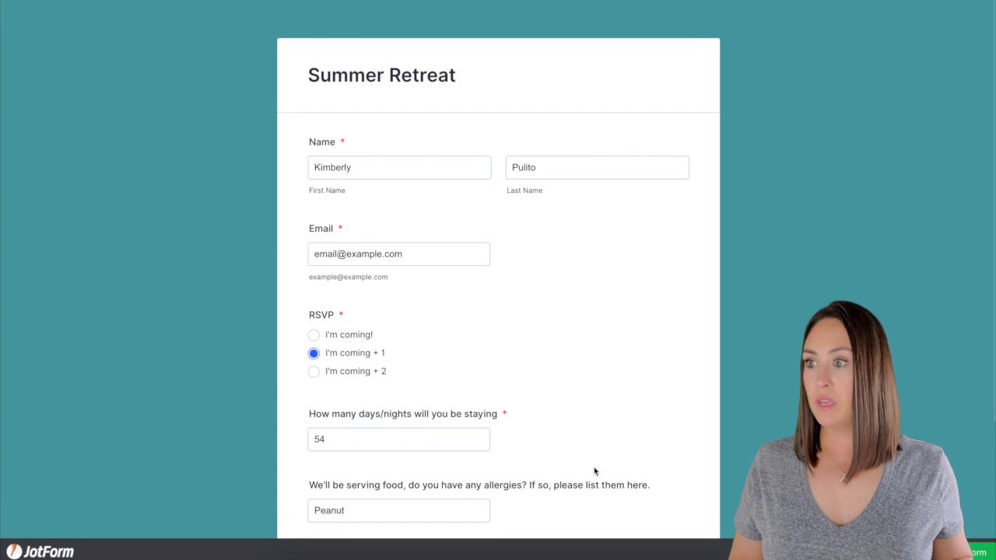
scroll(595, 470, "down", 3)
left_click(506, 449)
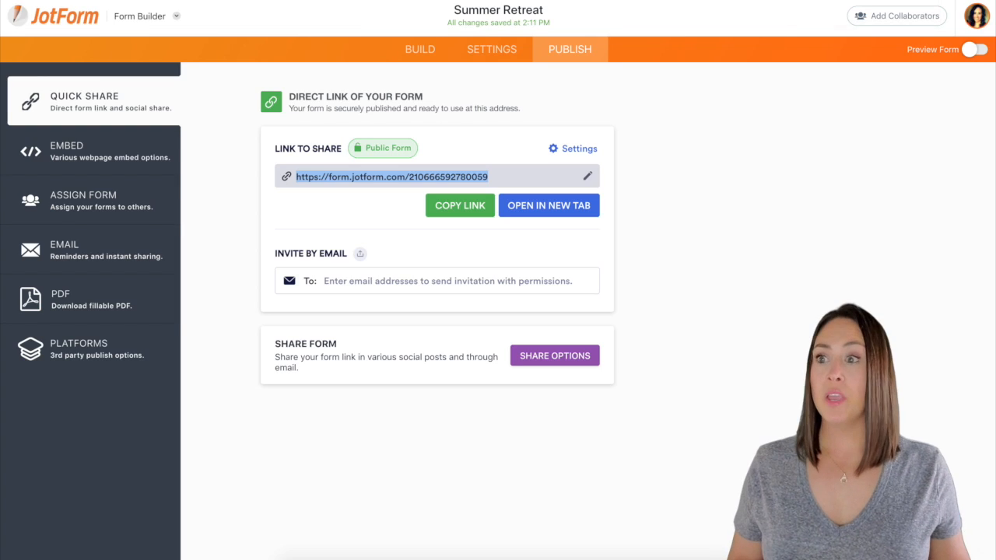
- Go from the publish page via Settings back to the form's Build view
left_click(489, 48)
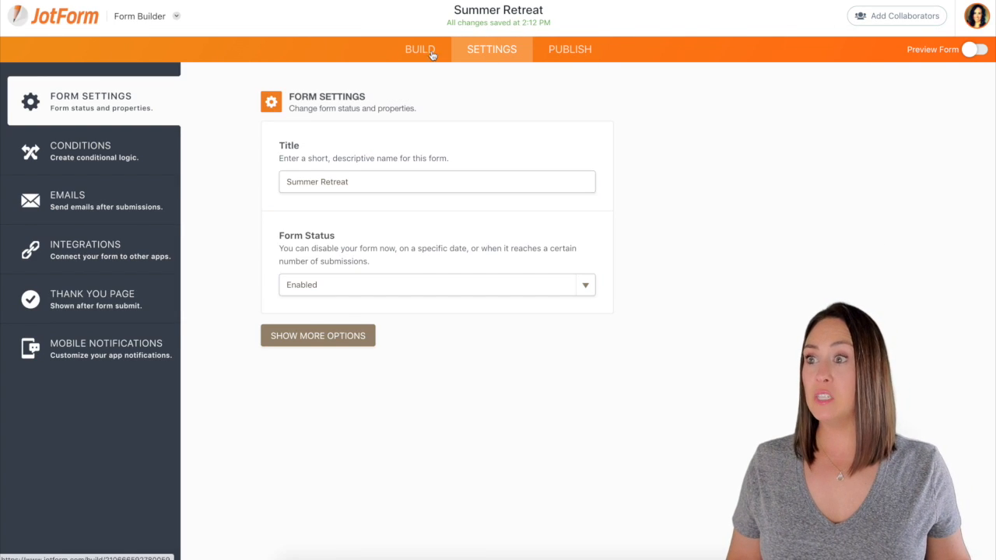
left_click(418, 48)
scroll(498, 311, "down", 5)
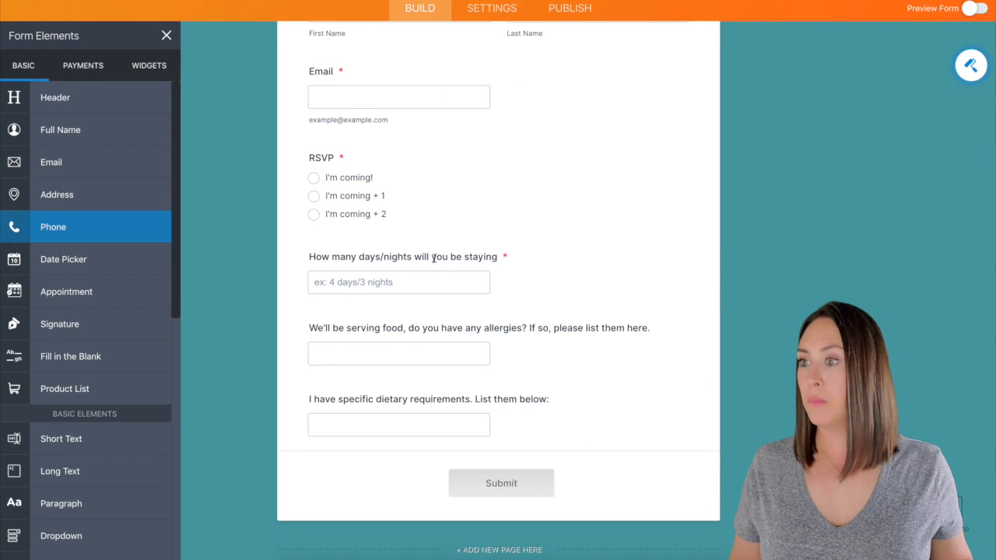
- Copy the days/nights wording into a new Short Text question placed above the original
left_click(432, 257)
double_click(433, 257)
triple_click(433, 257)
key("ctrl+c")
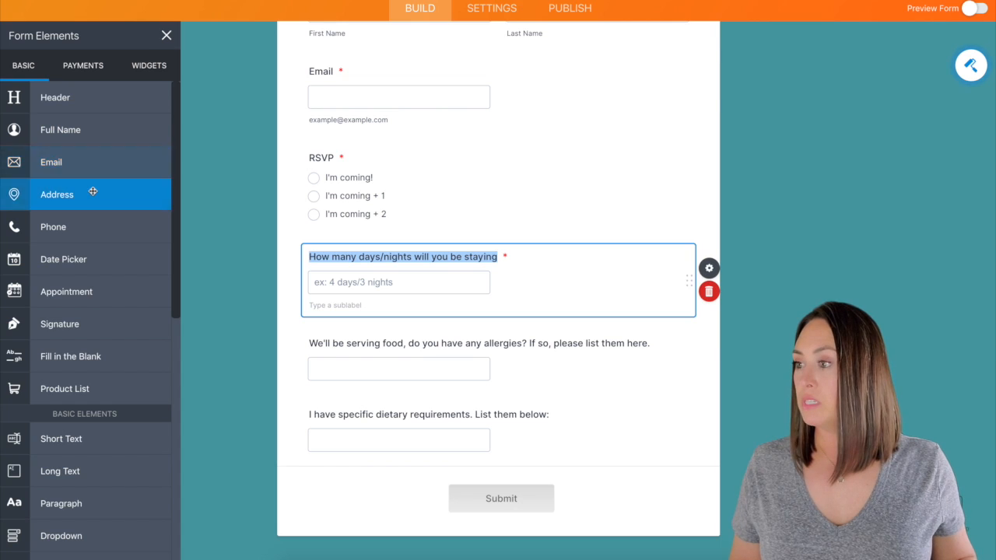
scroll(89, 191, "down", 5)
left_click_drag(73, 260, 405, 259)
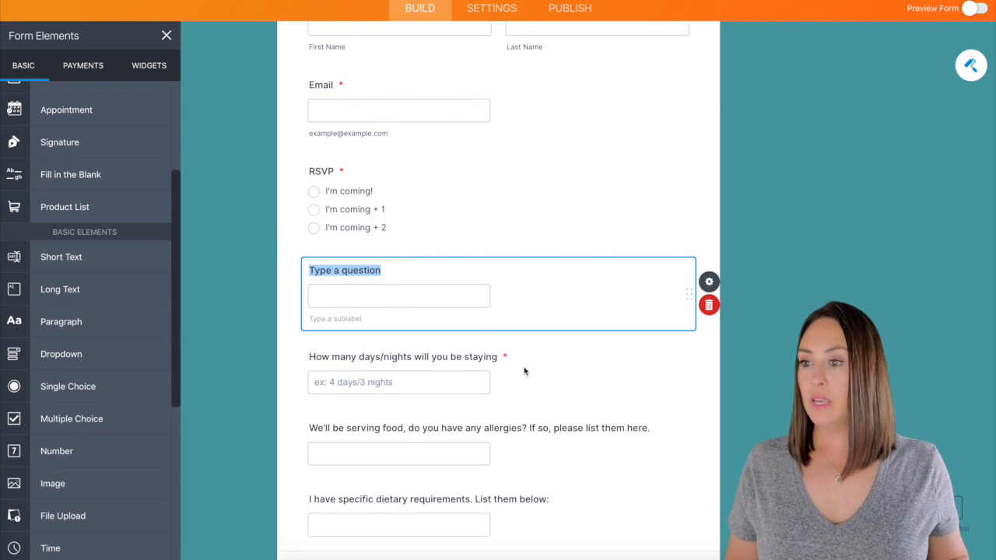
key("ctrl+v")
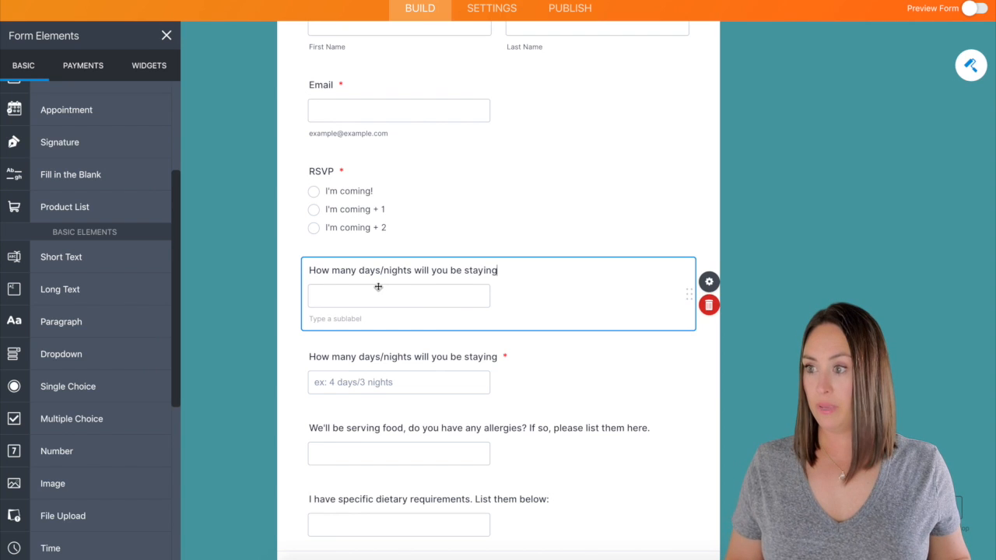
- Delete the original days/nights question, keeping the new short-text version selected
left_click(397, 383)
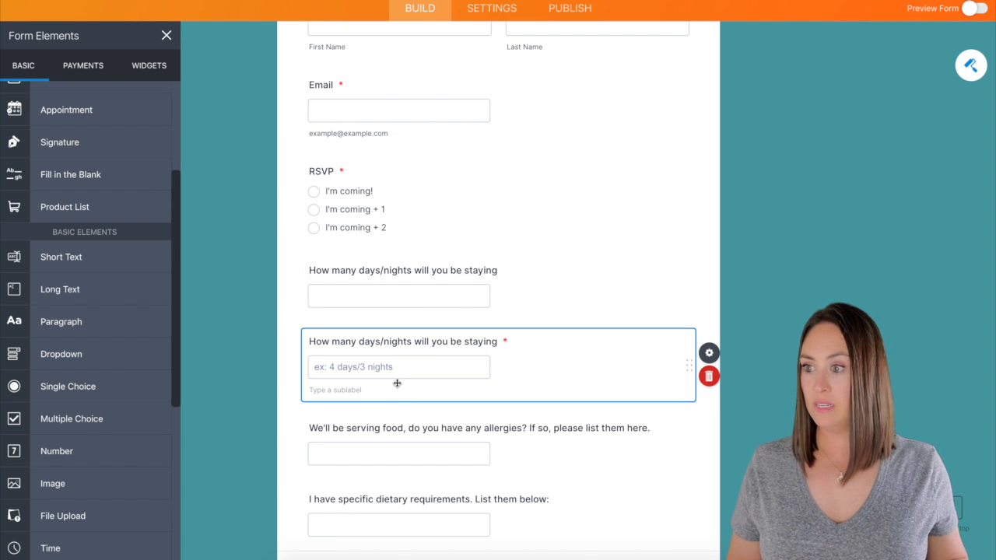
left_click(709, 377)
left_click(492, 296)
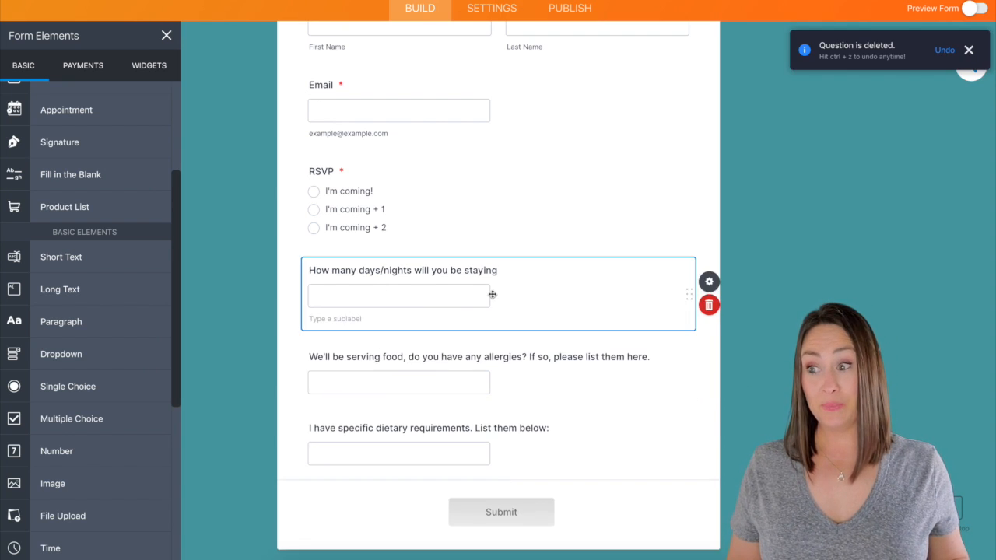
left_click(710, 285)
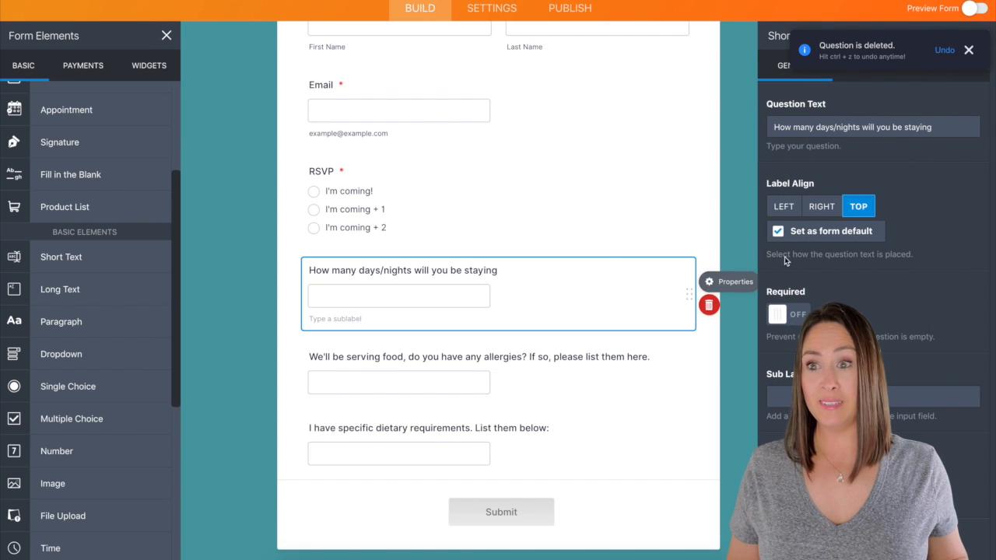
- Give the days/nights question the placeholder '3days/4 nights' and make it required
left_click(948, 66)
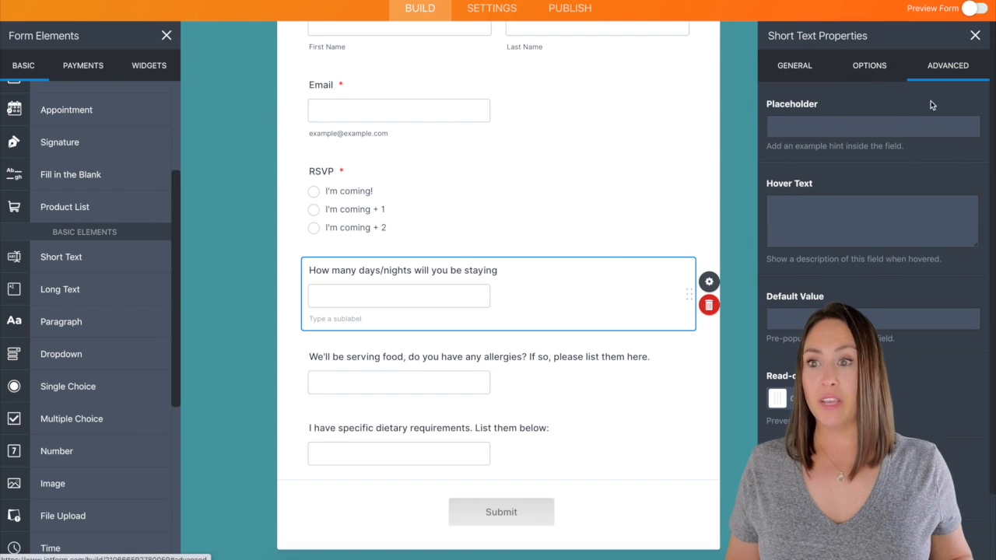
left_click(822, 126)
type("3days/")
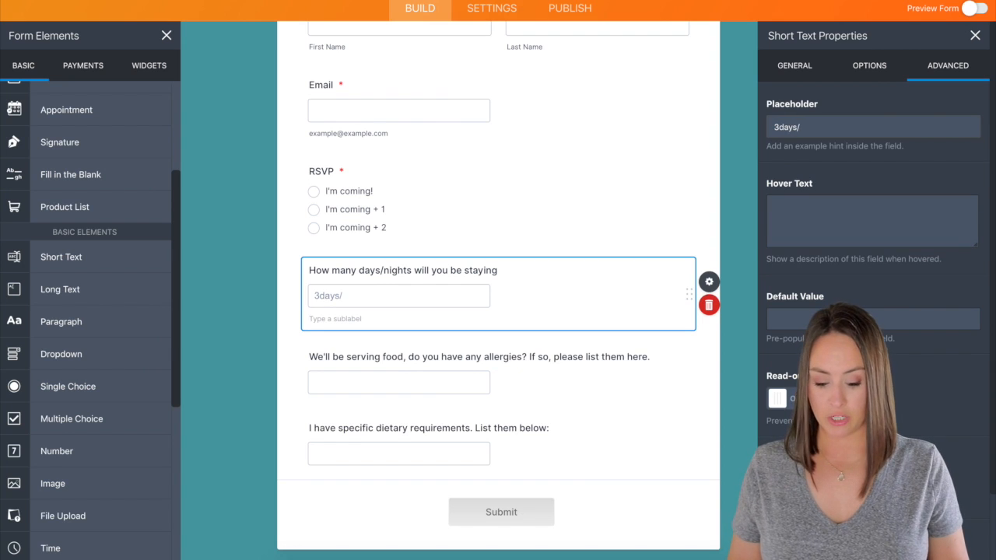
type("4 nights")
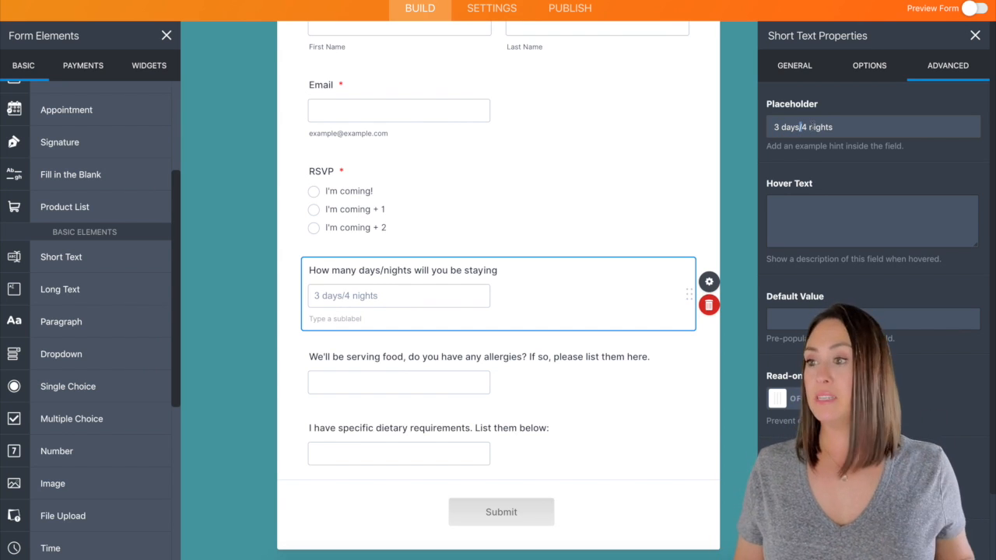
left_click(746, 151)
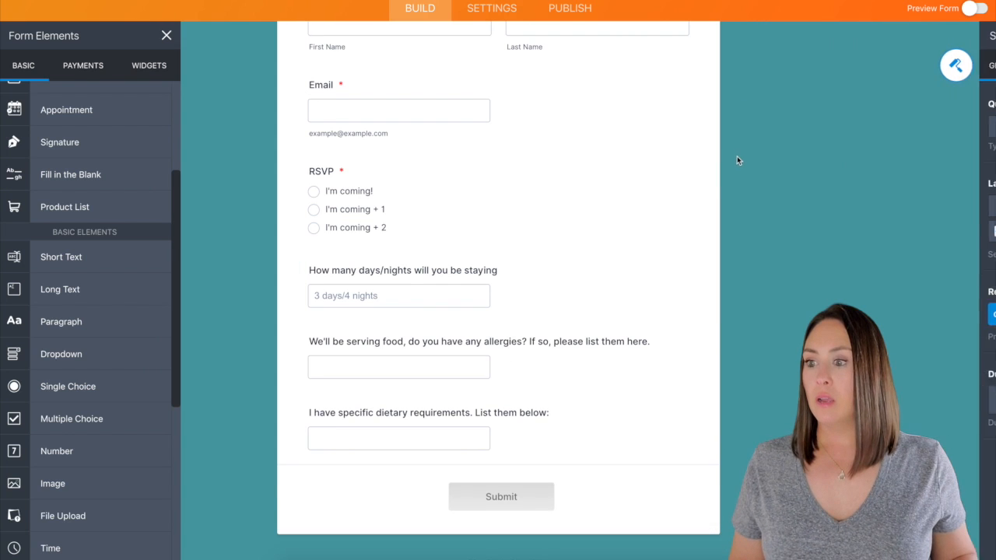
scroll(742, 157, "up", 1)
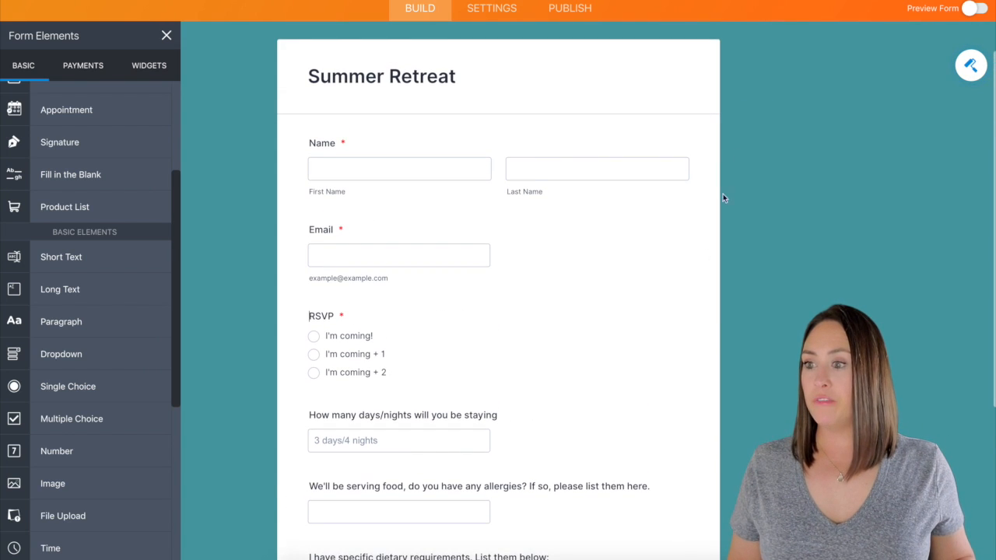
left_click(580, 431)
left_click(709, 427)
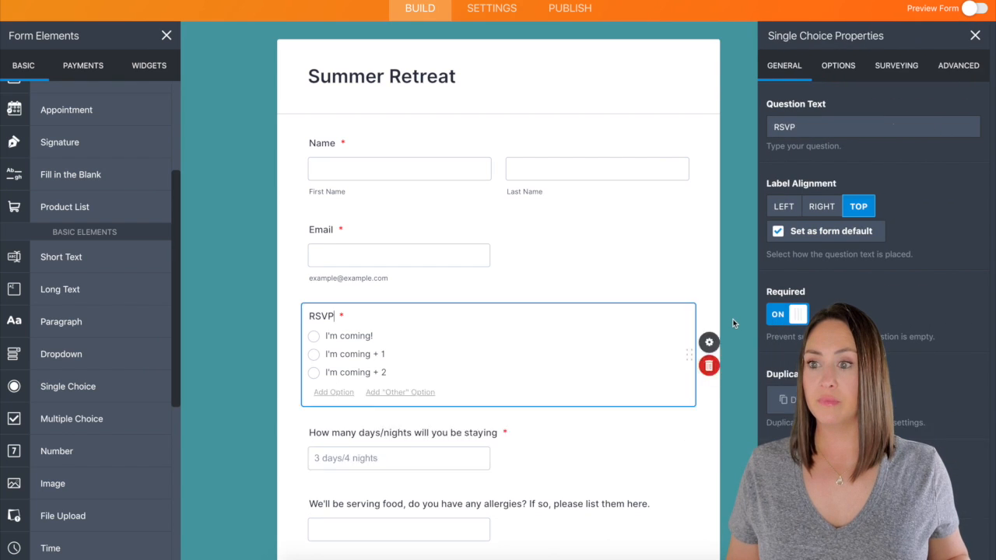
left_click(795, 130)
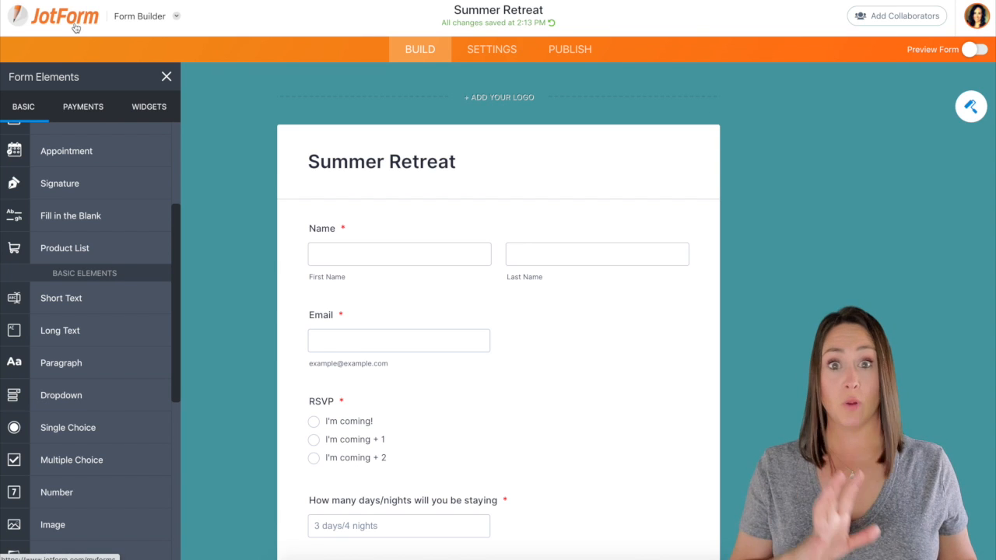
- Switch to Tables from the JotForm apps menu to view the Summer Retreat submissions
left_click(176, 17)
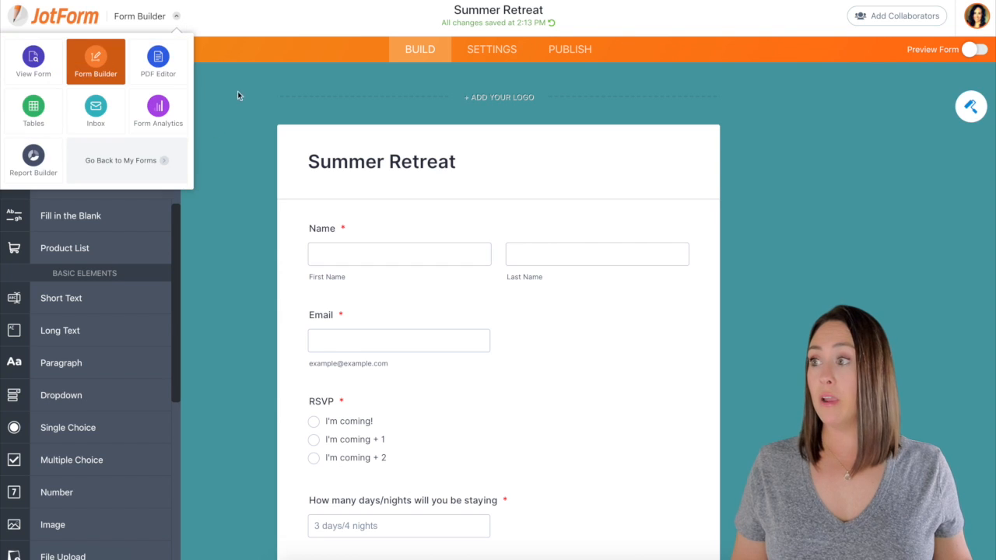
left_click(42, 112)
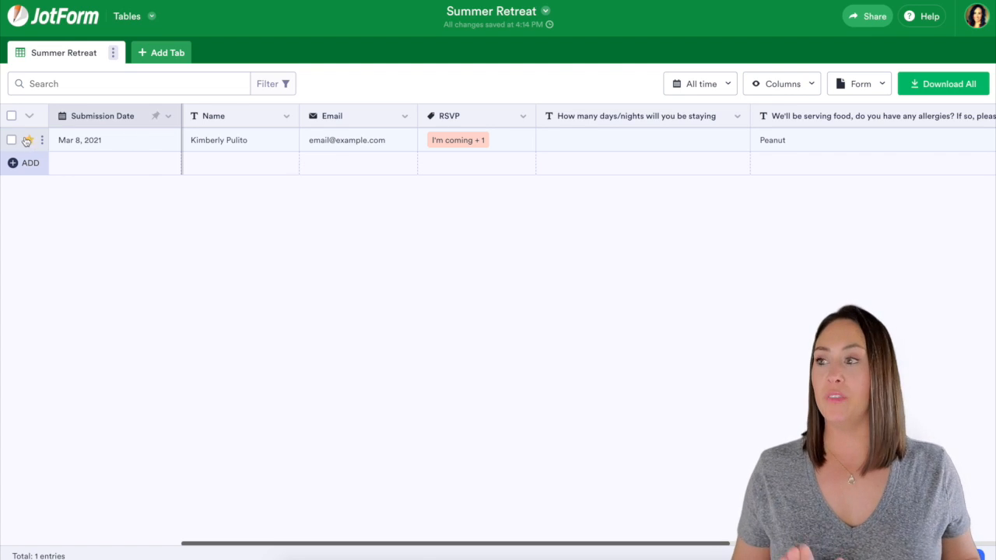
mouse_move(97, 149)
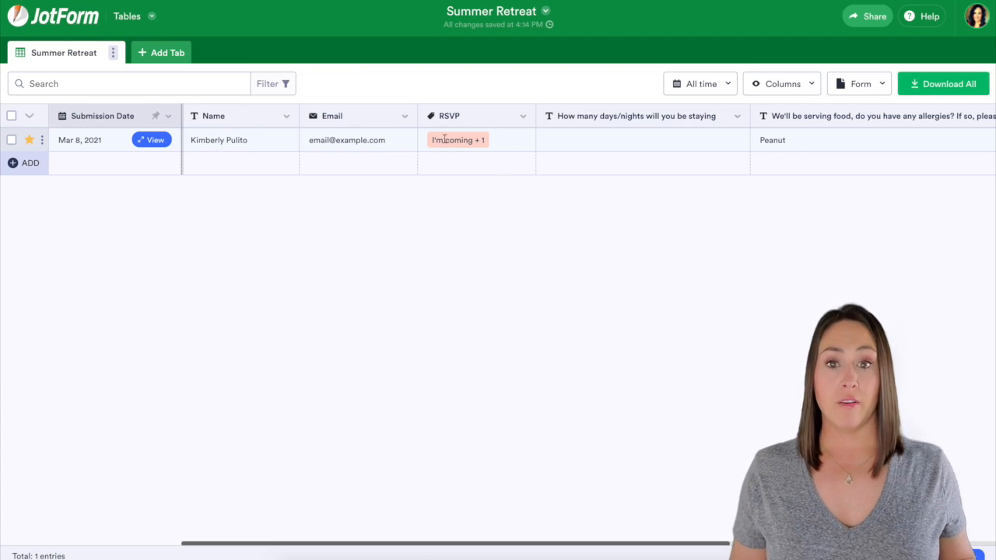
scroll(482, 142, "right", 3)
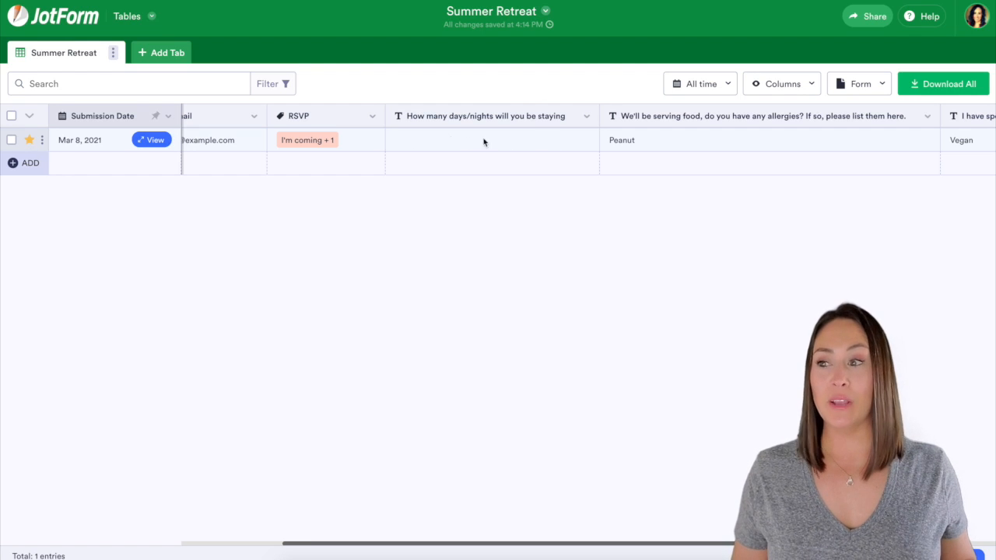
scroll(558, 139, "right", 3)
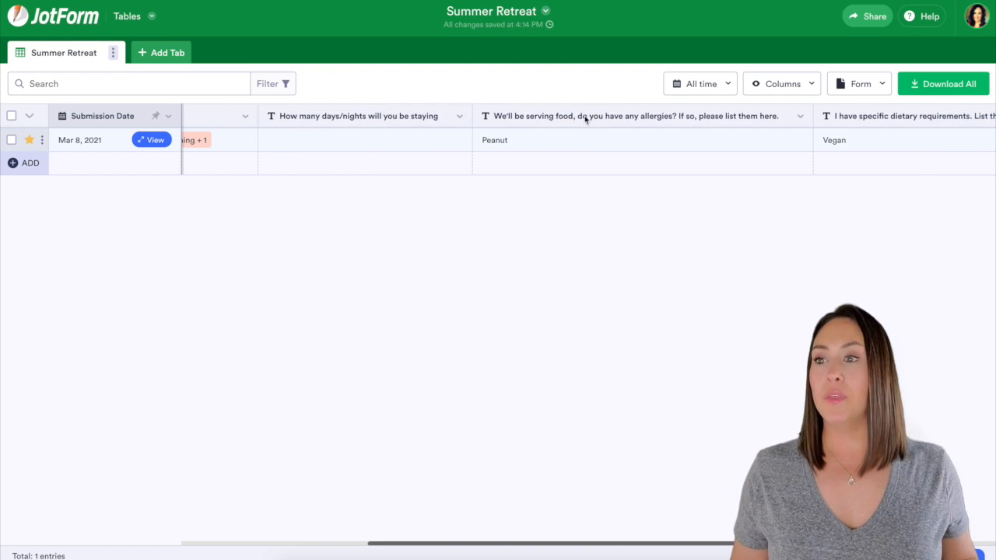
- Hide and re-show the 'How many days/nights' column so it moves after dietary requirements
left_click(812, 85)
scroll(686, 221, "down", 2)
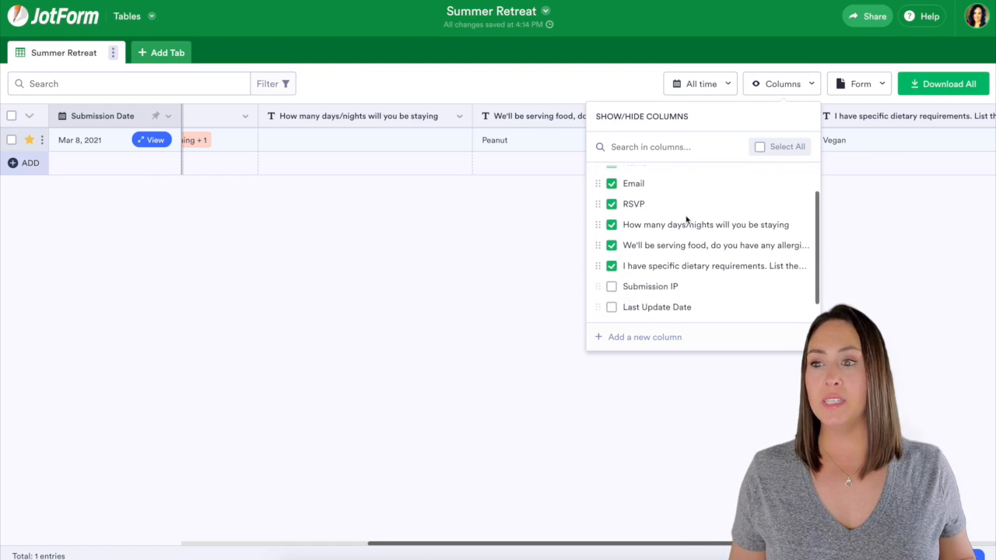
scroll(679, 256, "up", 1)
scroll(679, 255, "up", 1)
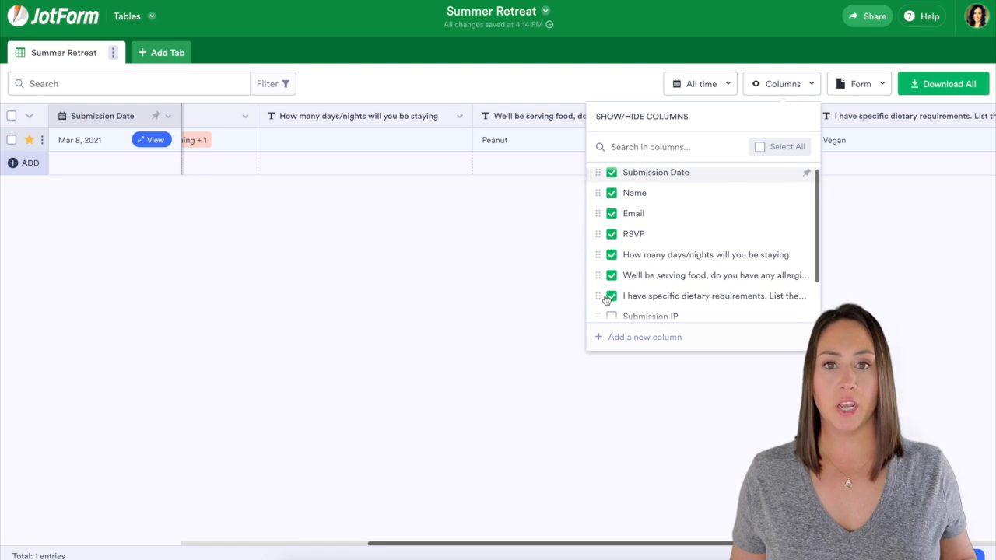
scroll(607, 304, "down", 2)
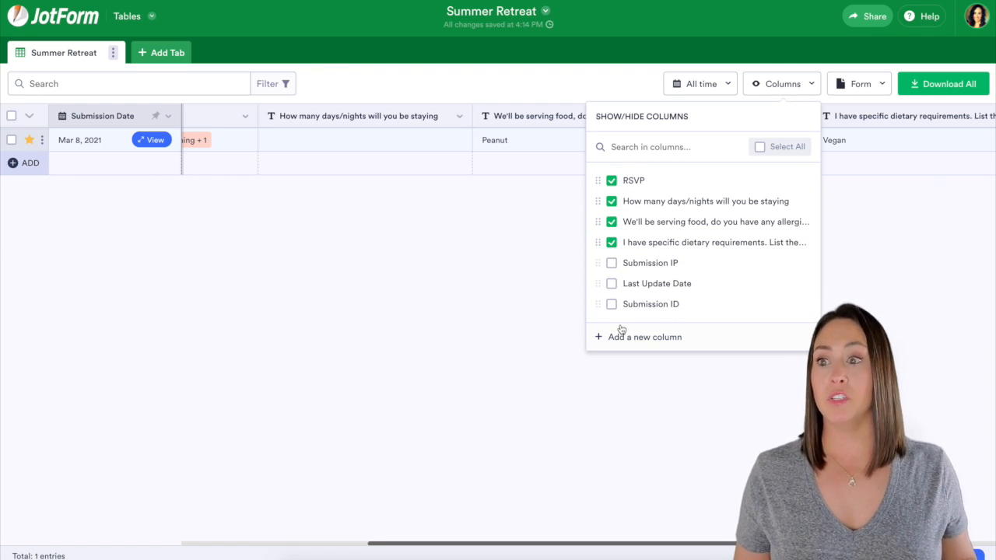
scroll(685, 291, "up", 2)
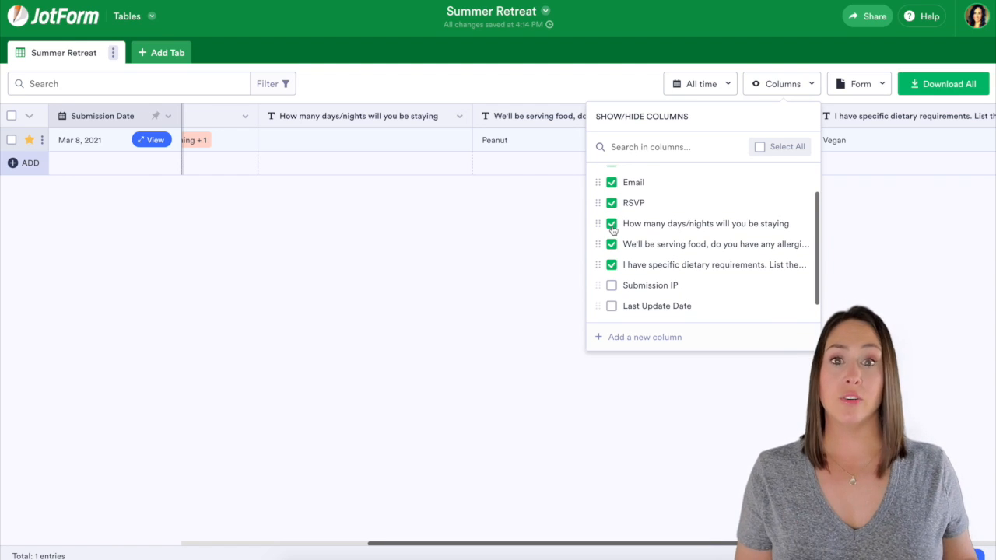
left_click(612, 225)
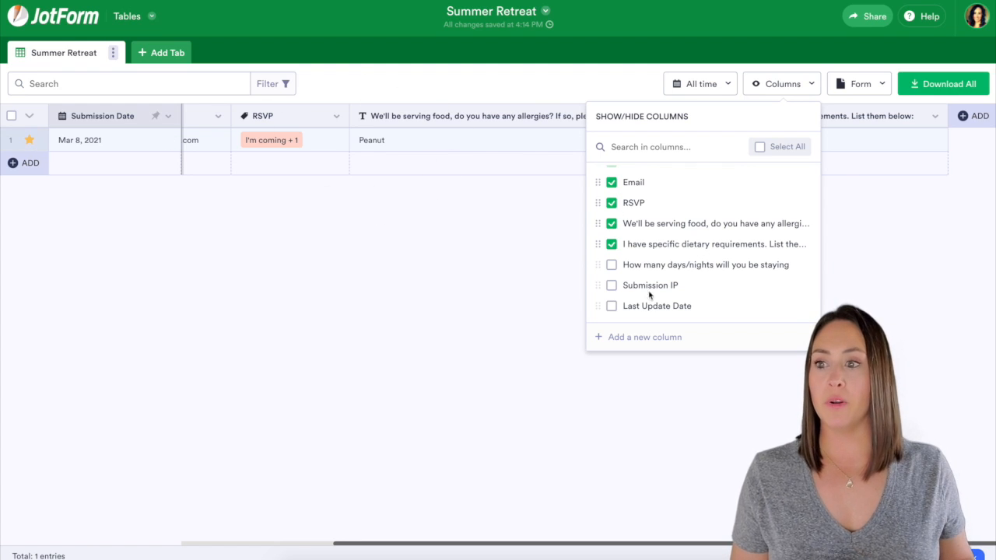
left_click(612, 264)
left_click(800, 143)
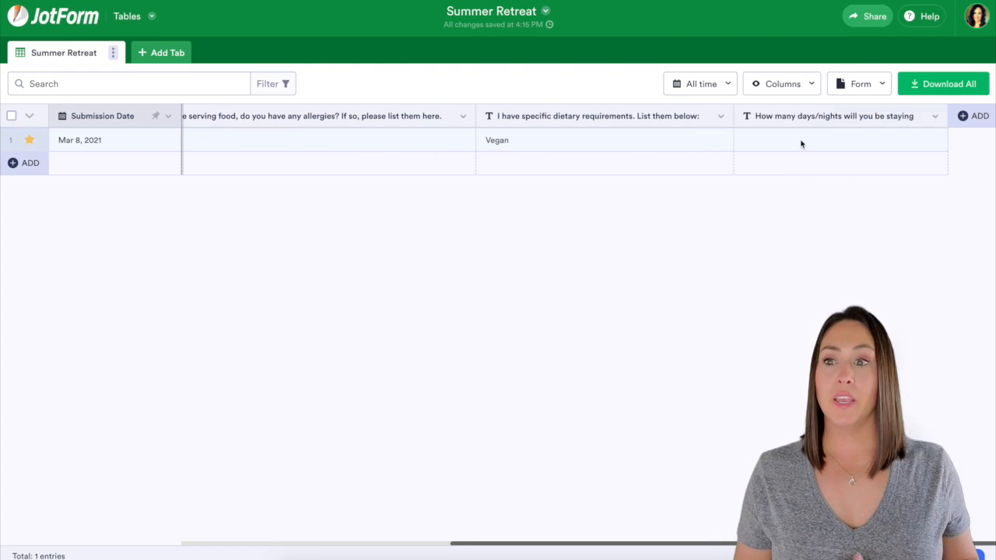
- Drag the days/nights column between Email and RSVP, then start a new column
left_click_drag(831, 116, 276, 113)
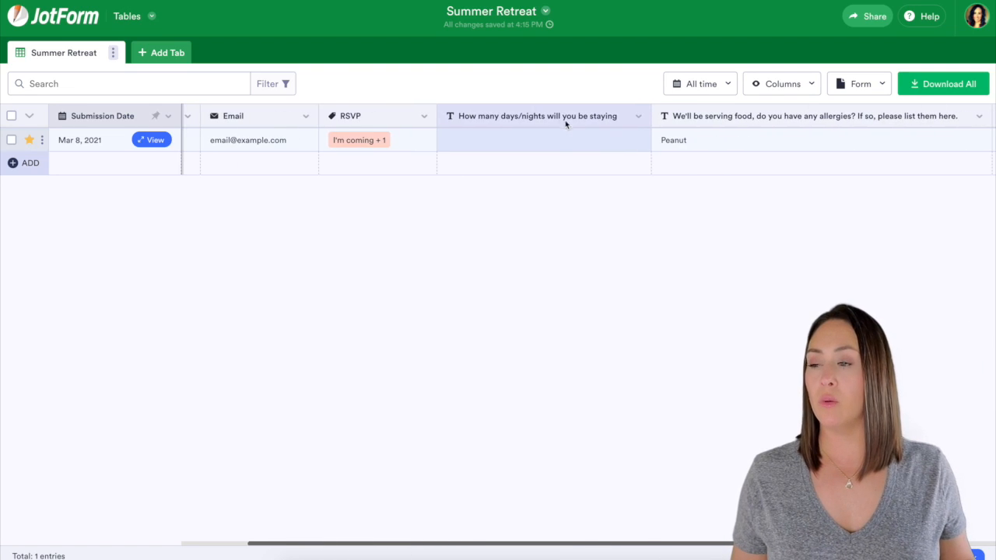
left_click_drag(568, 116, 418, 118)
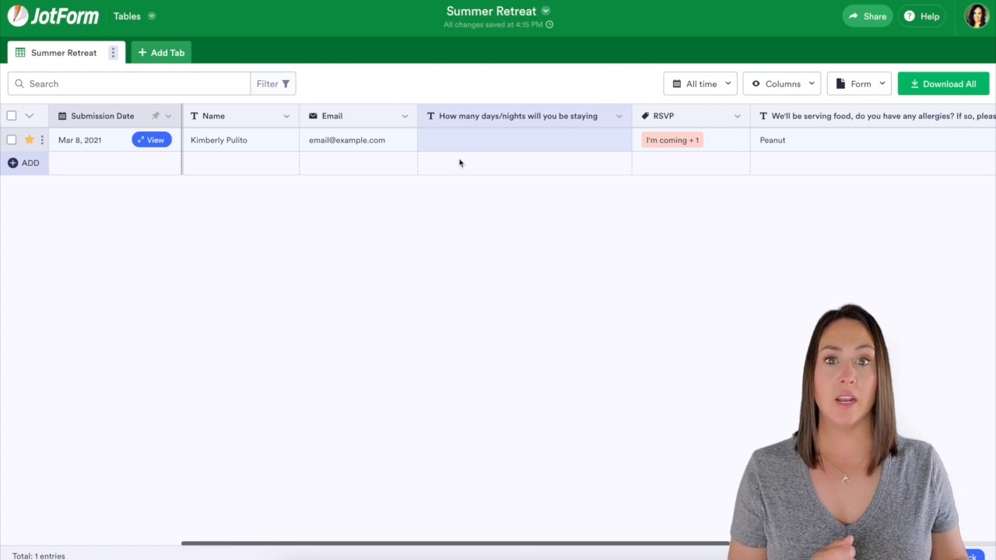
scroll(474, 211, "right", 5)
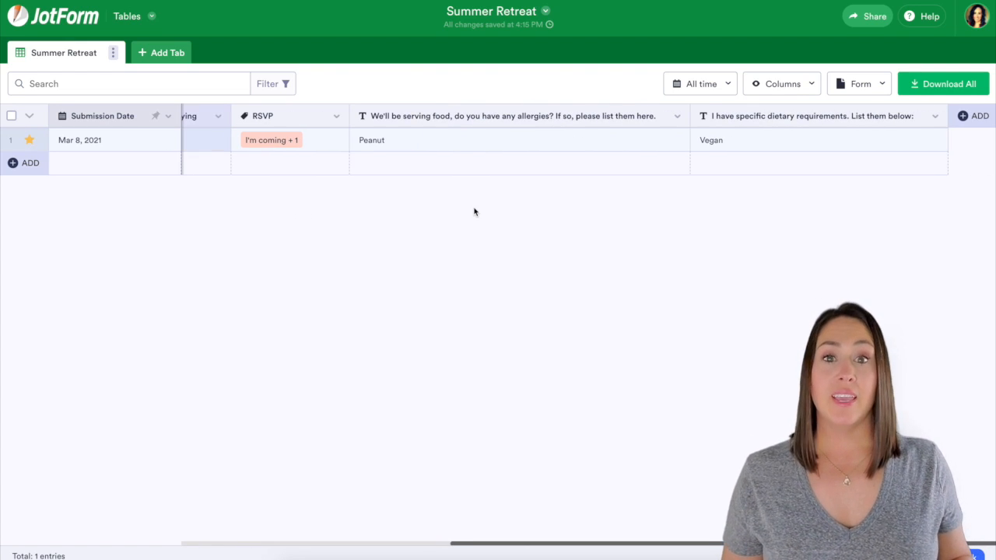
left_click(969, 117)
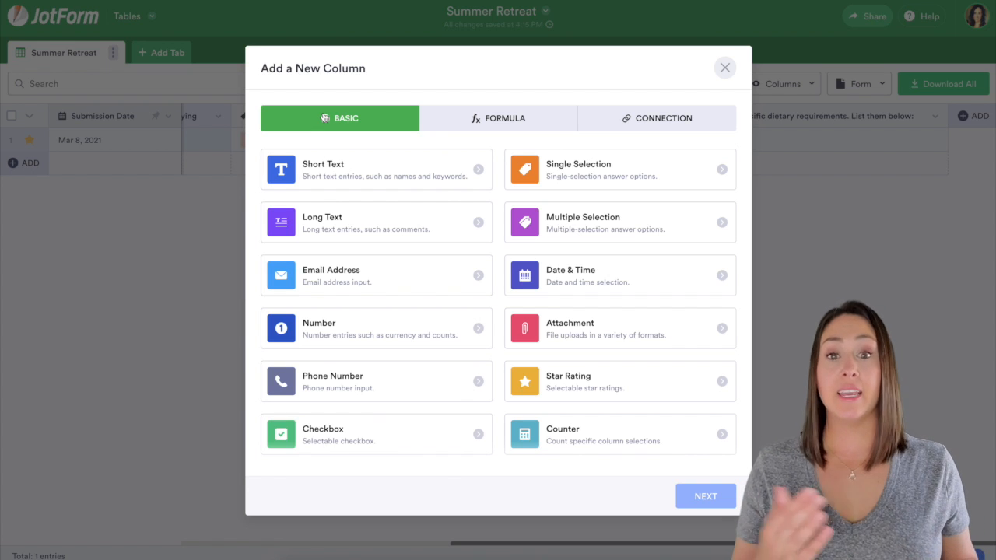
- Create a Short Text column named 'Notes'
left_click(424, 173)
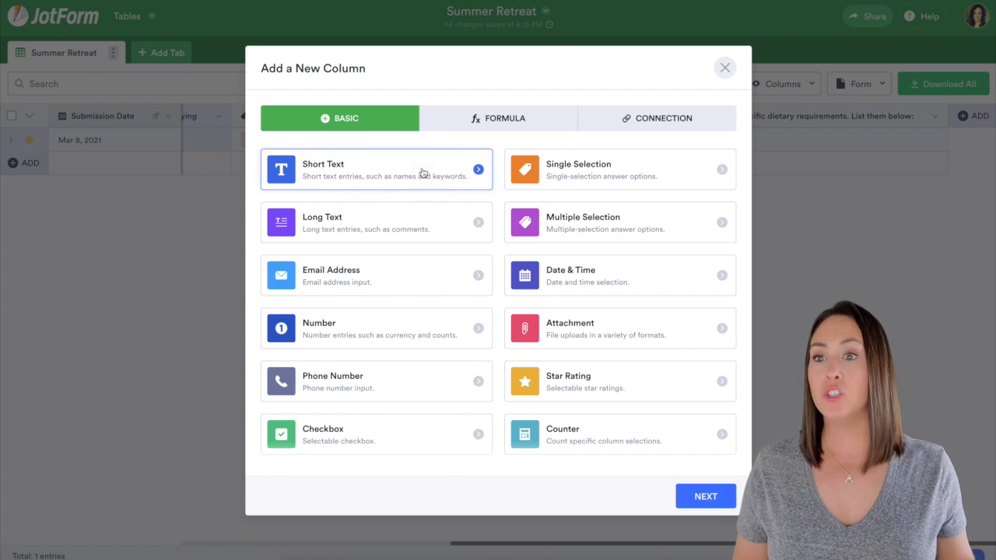
left_click(686, 497)
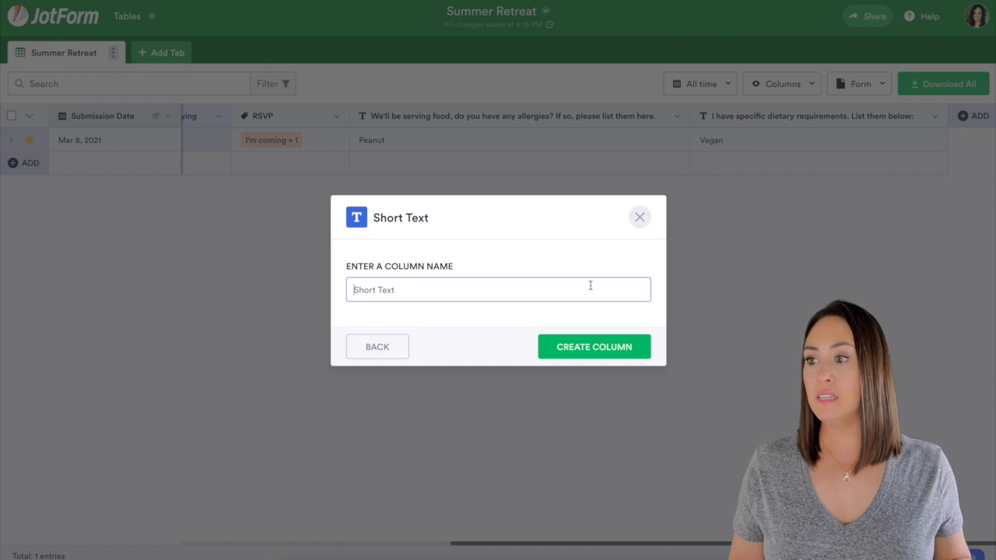
type("Notes")
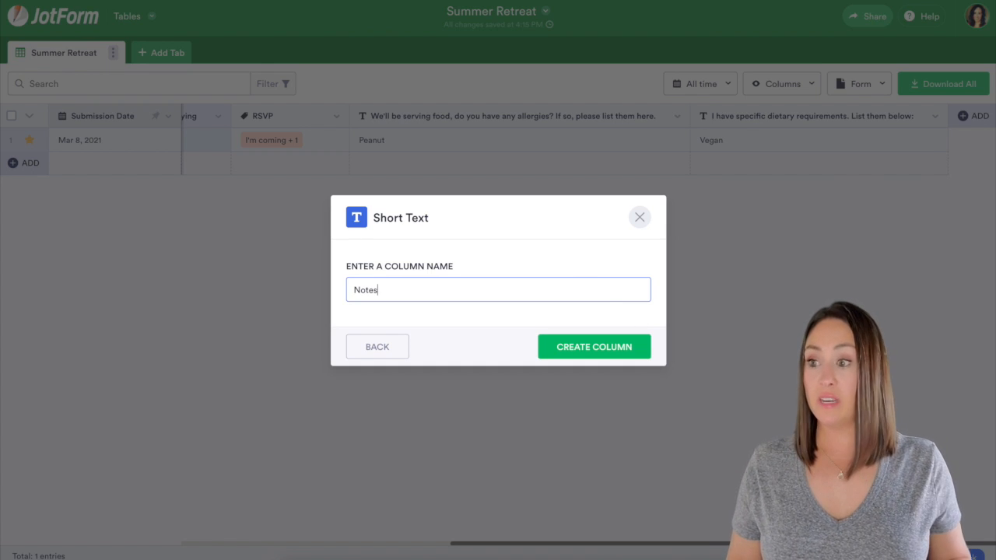
left_click(615, 351)
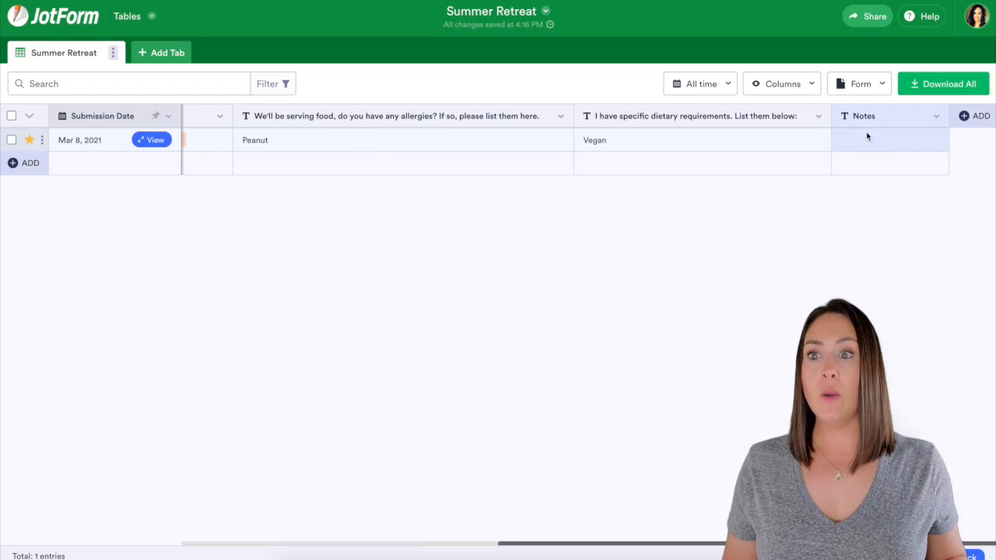
- Type 'Notes' into the first submission's Notes cell
left_click(872, 142)
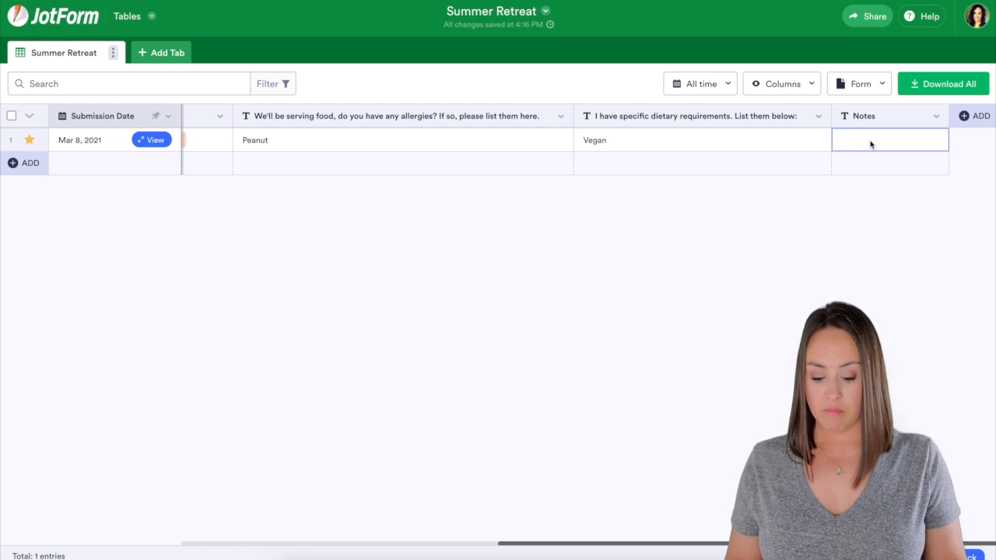
type("Notes")
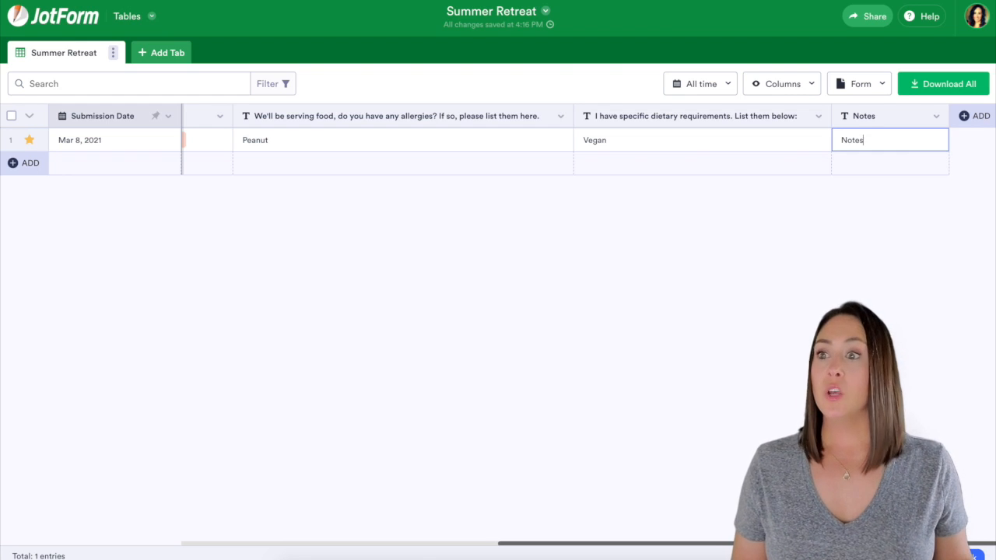
scroll(803, 149, "left", 10)
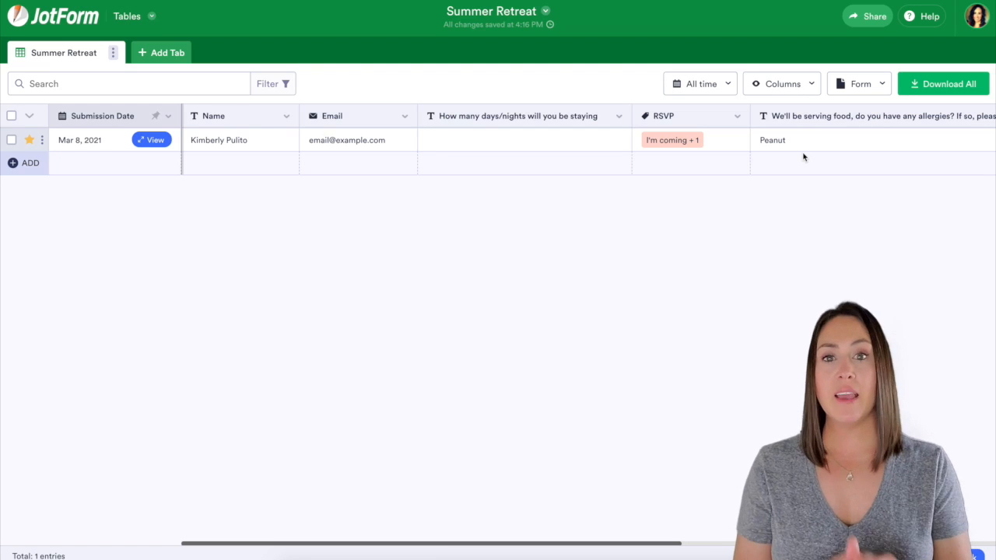